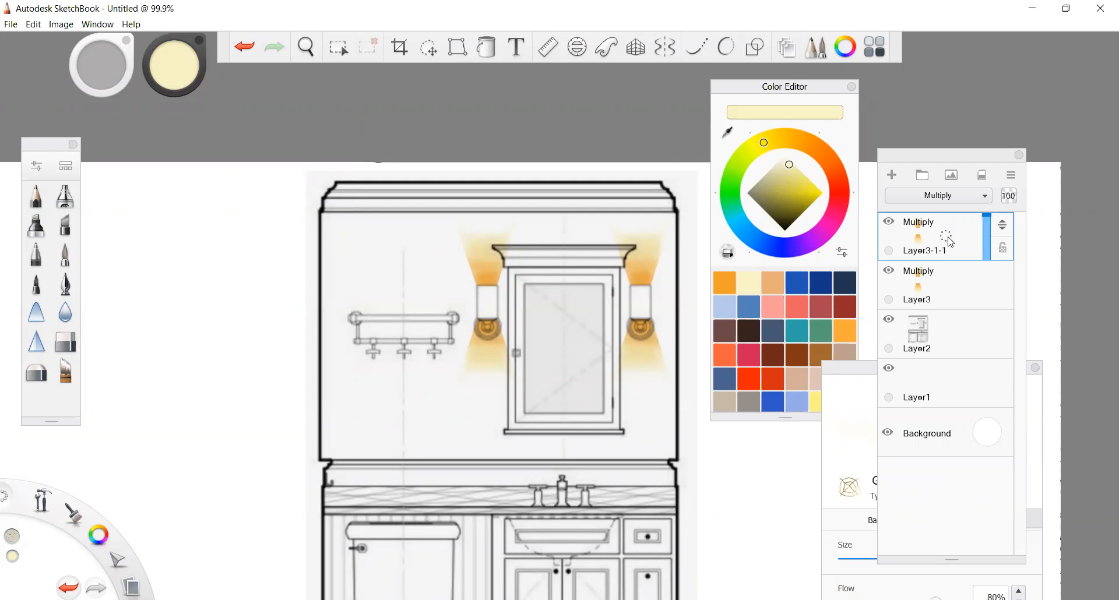
Step: Add a new layer above Layer3-1-1 and select the shades of both wall sconces with rectangular selections
drag(950, 242, 955, 201)
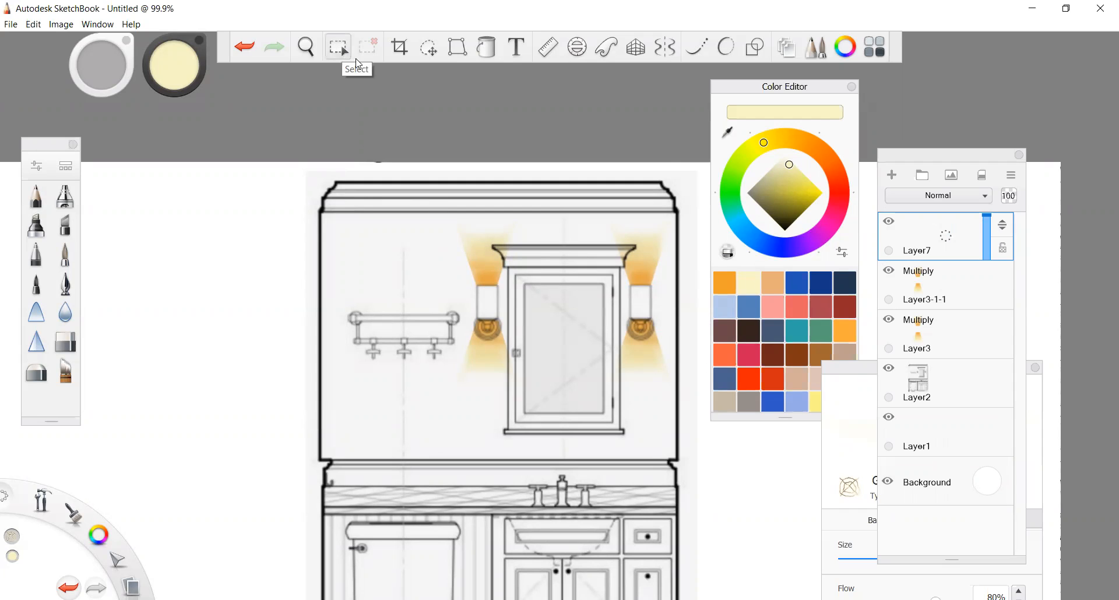
click(339, 48)
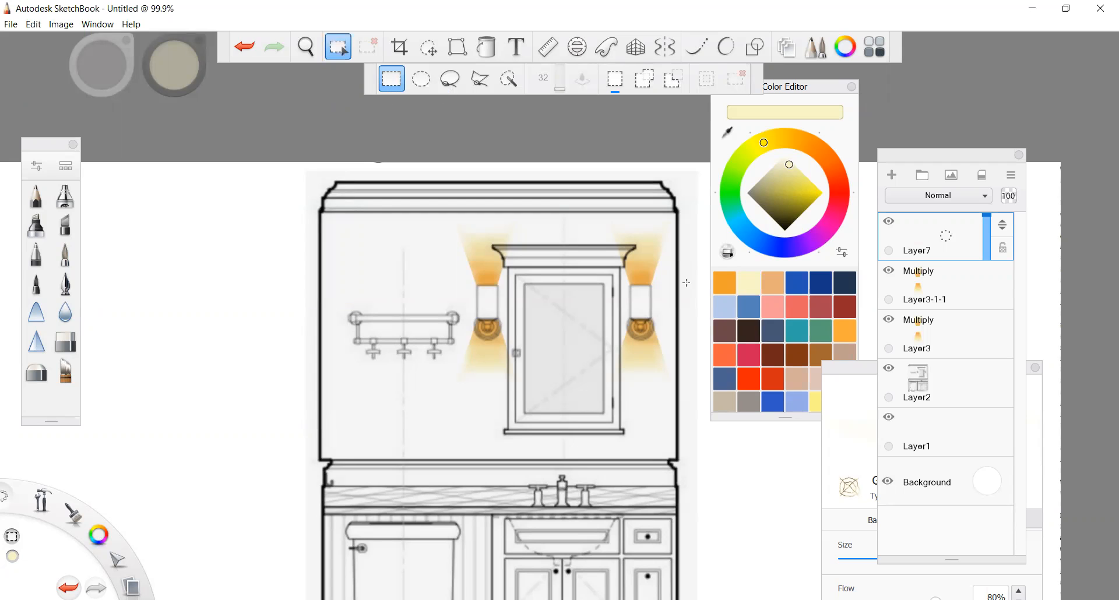
scroll(646, 280, up, 3)
scroll(660, 280, up, 3)
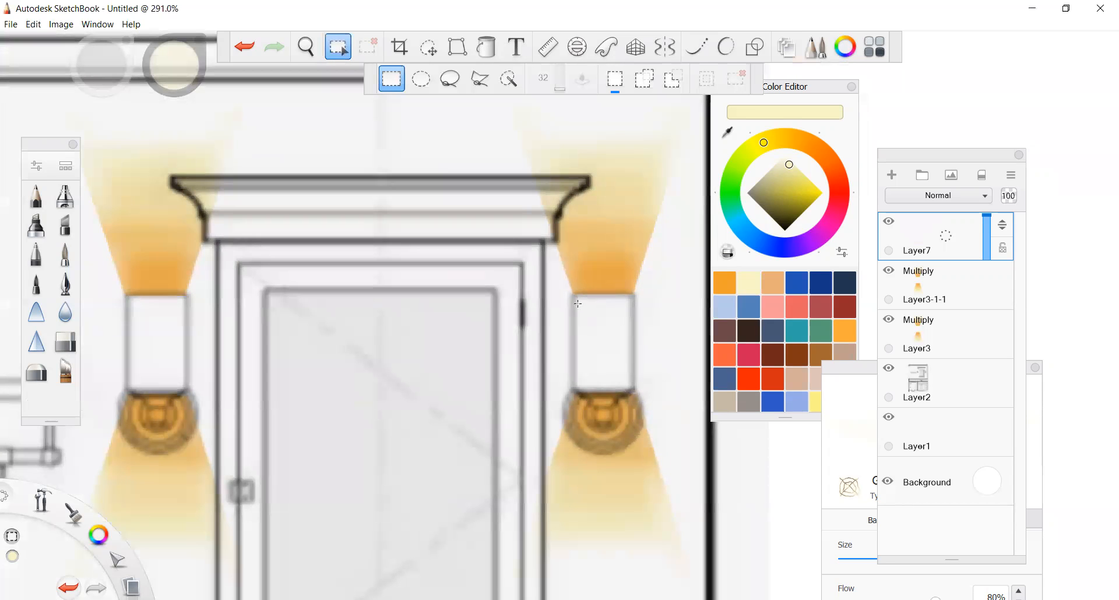
drag(574, 293, 631, 388)
drag(631, 392, 633, 390)
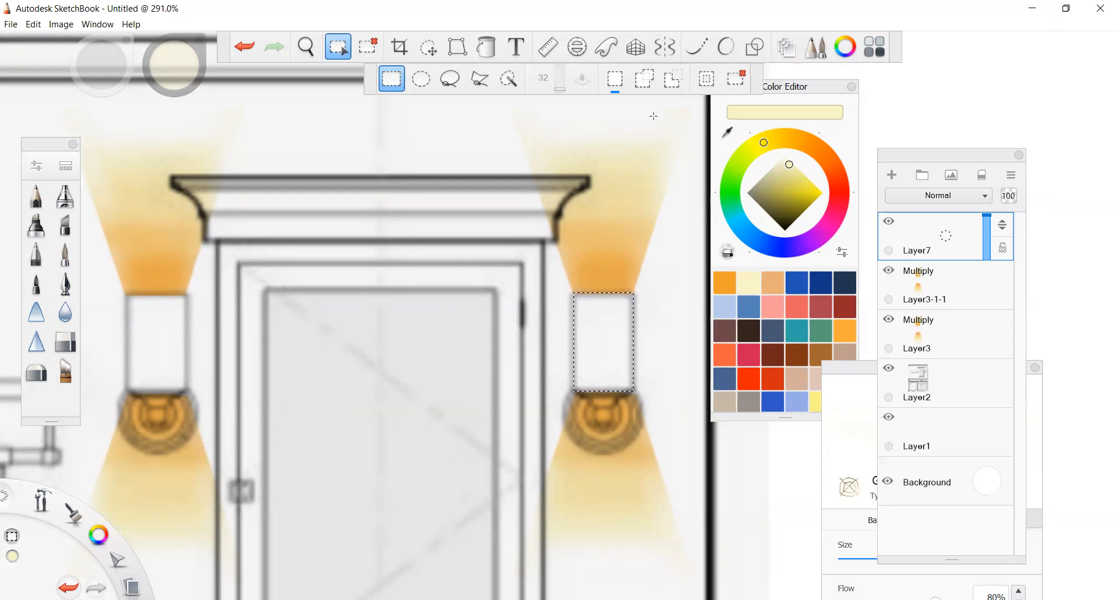
click(646, 84)
drag(128, 294, 186, 391)
drag(190, 396, 187, 391)
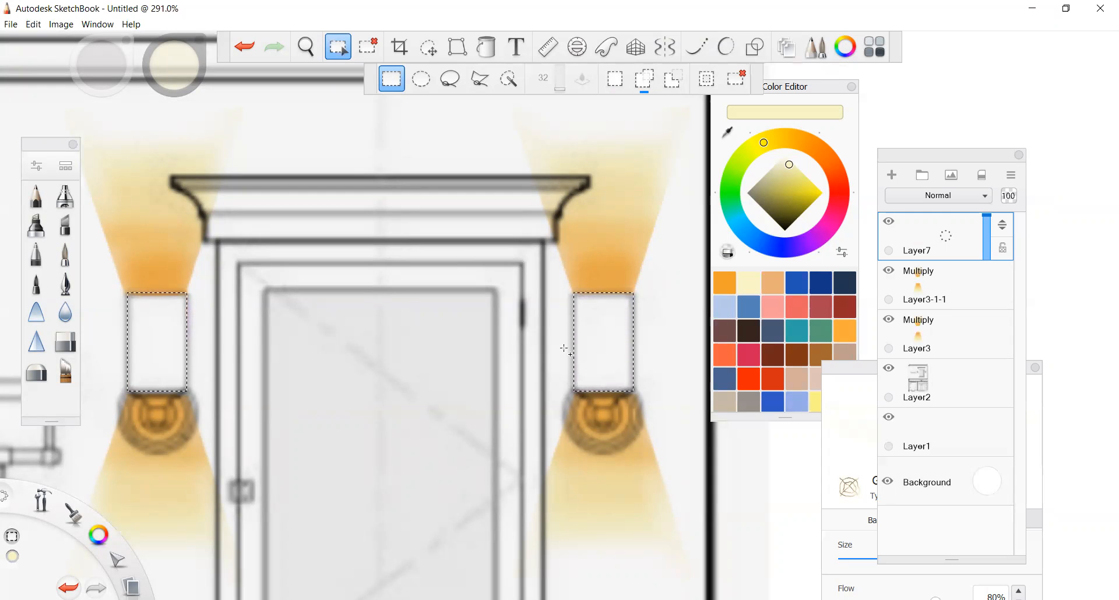
Step: Airbrush the right sconce's shade with orange around the edges and pale yellow in the centre
click(65, 198)
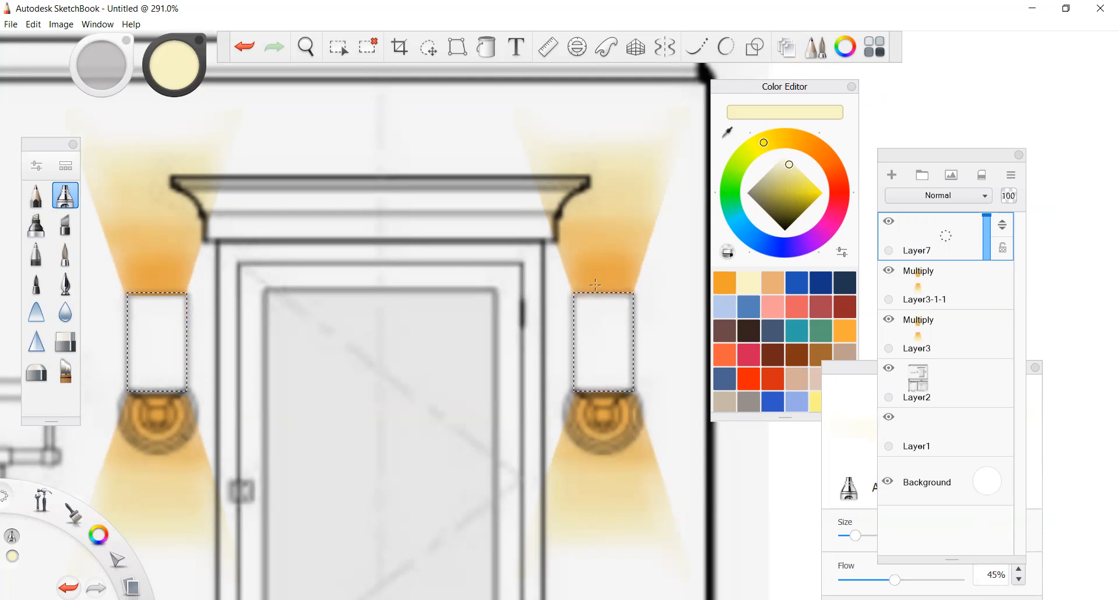
click(723, 282)
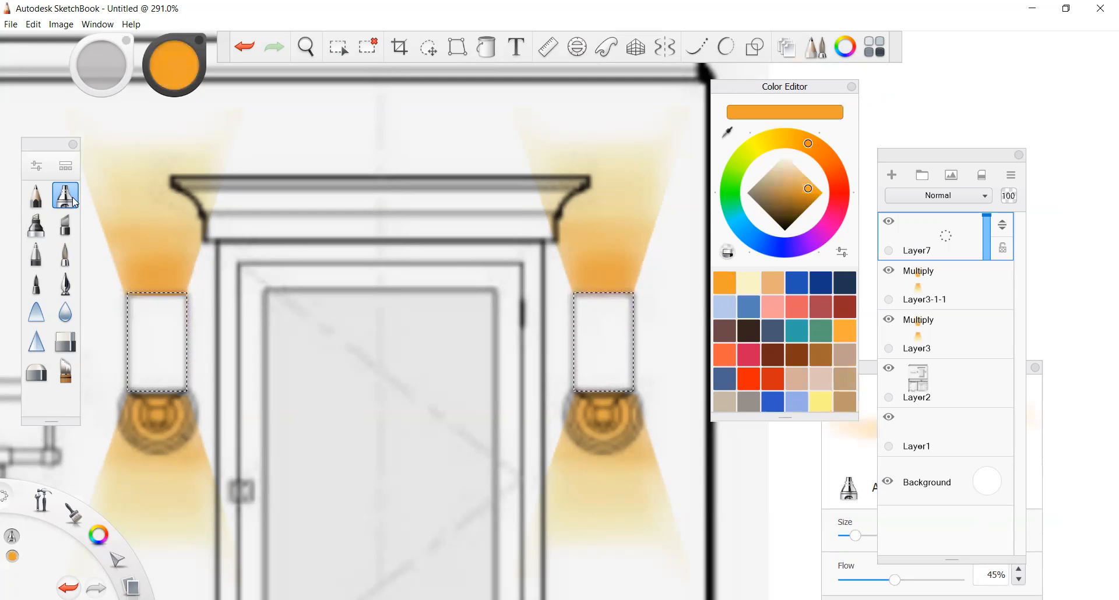
click(35, 168)
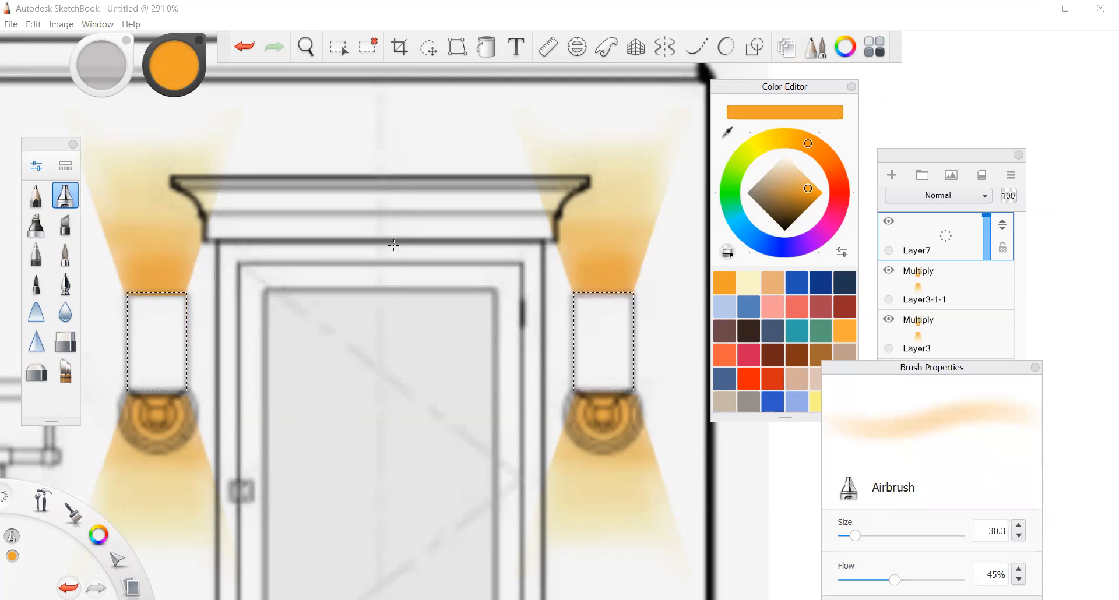
drag(861, 375, 801, 201)
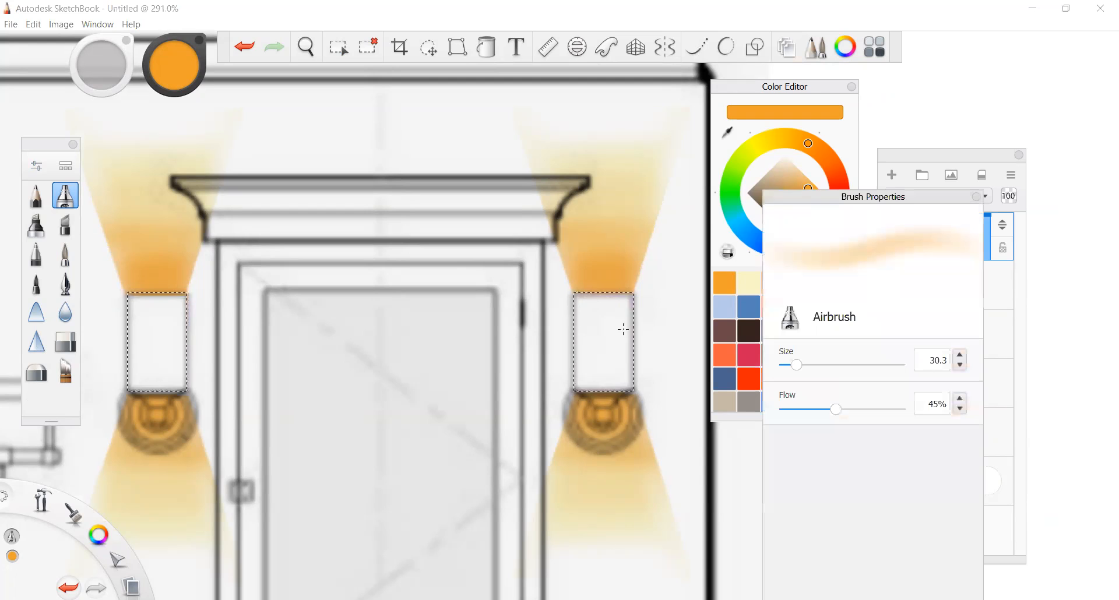
drag(622, 329, 622, 311)
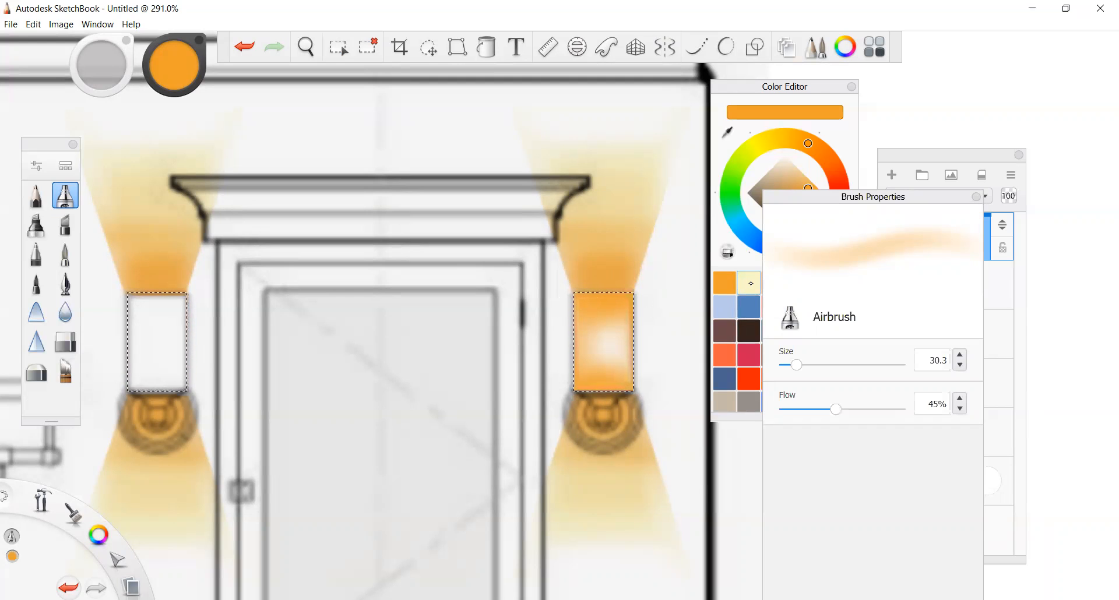
click(749, 283)
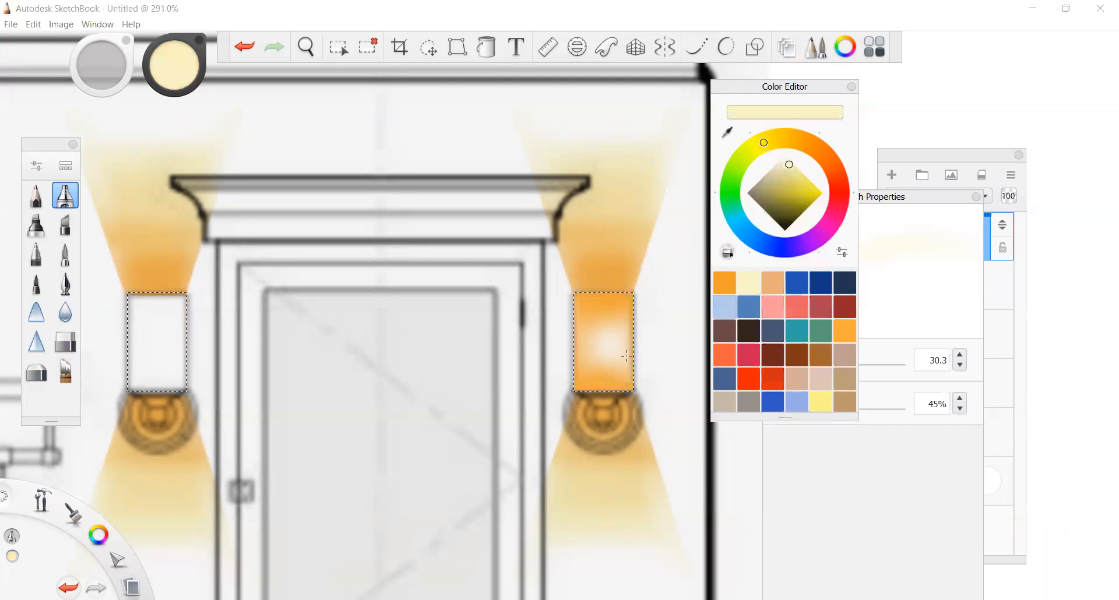
click(598, 343)
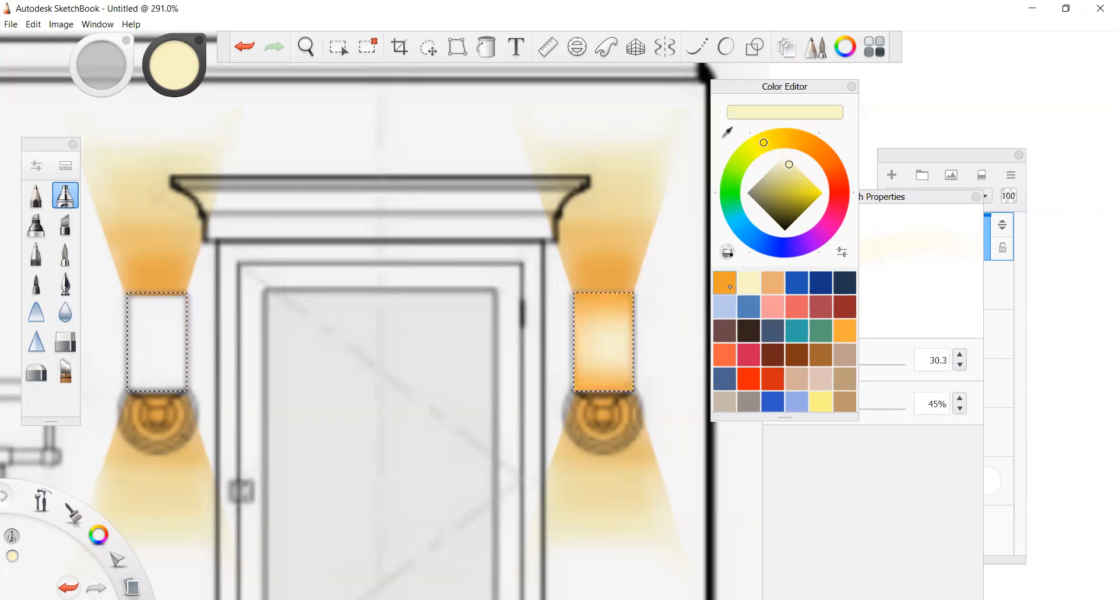
Step: Airbrush the left sconce's shade with the same orange edges and pale yellow centre
click(725, 286)
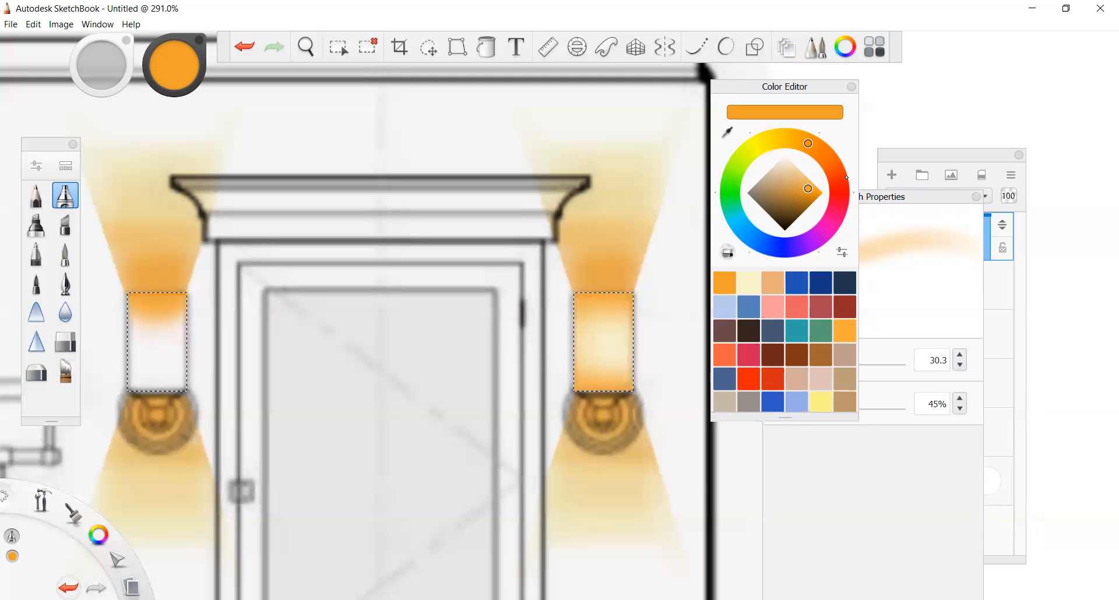
click(886, 200)
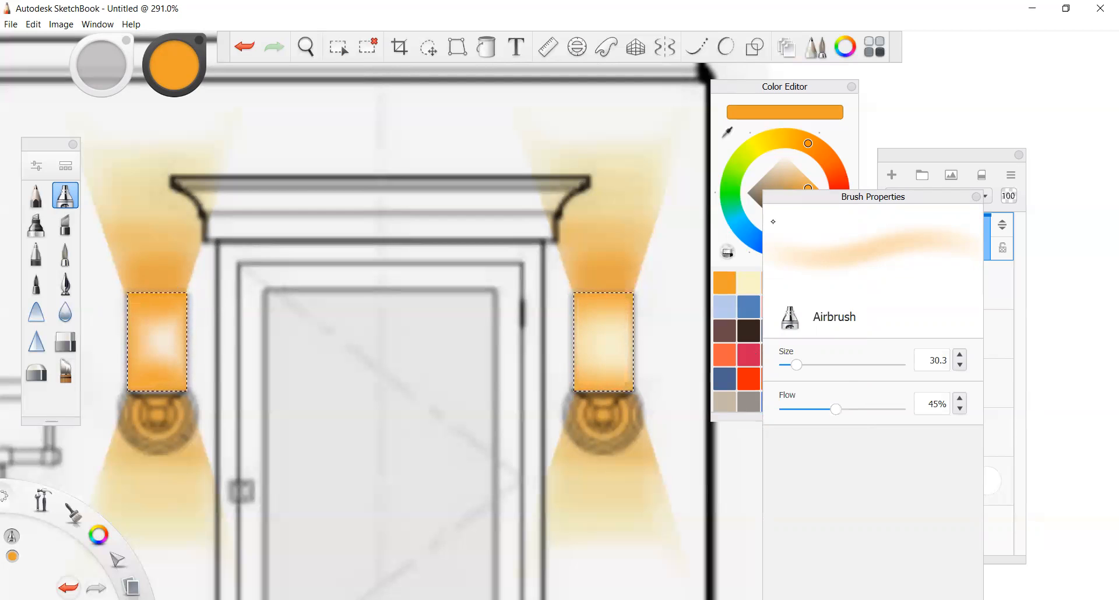
click(747, 285)
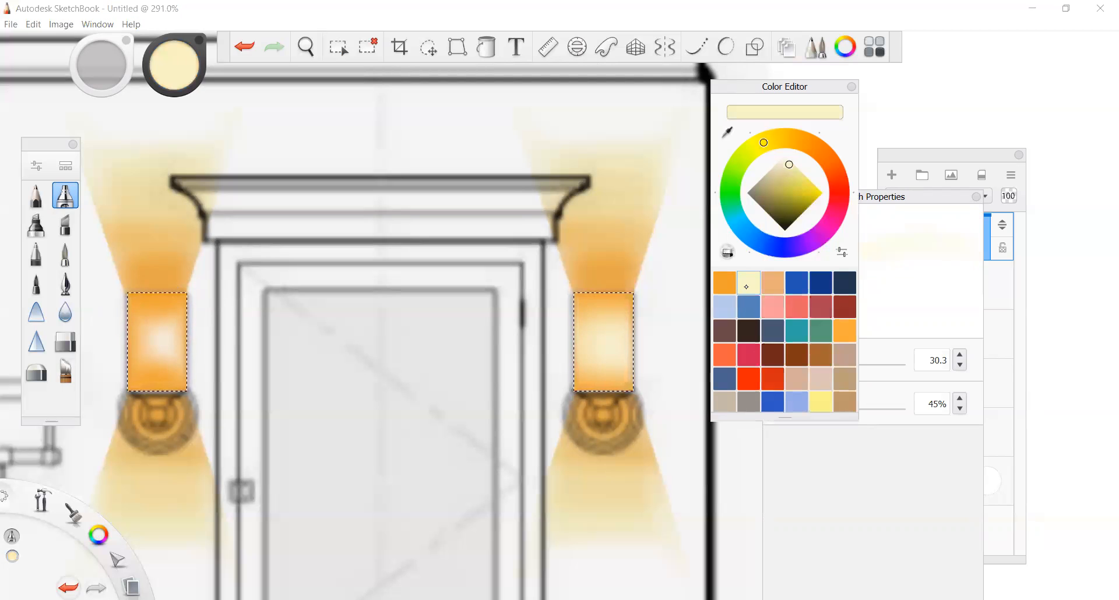
click(148, 341)
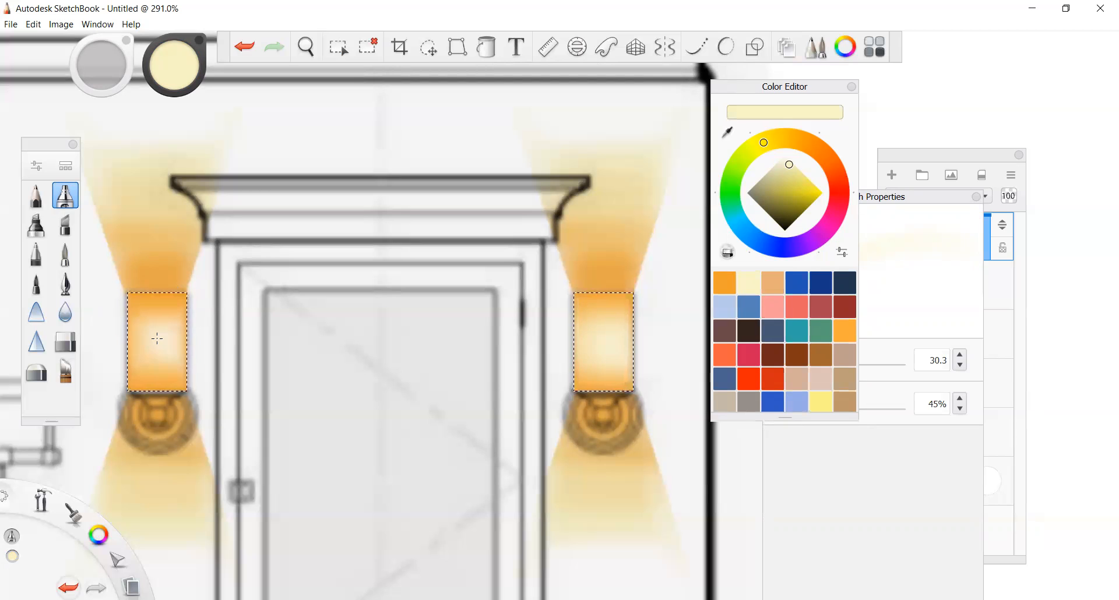
drag(145, 368, 162, 320)
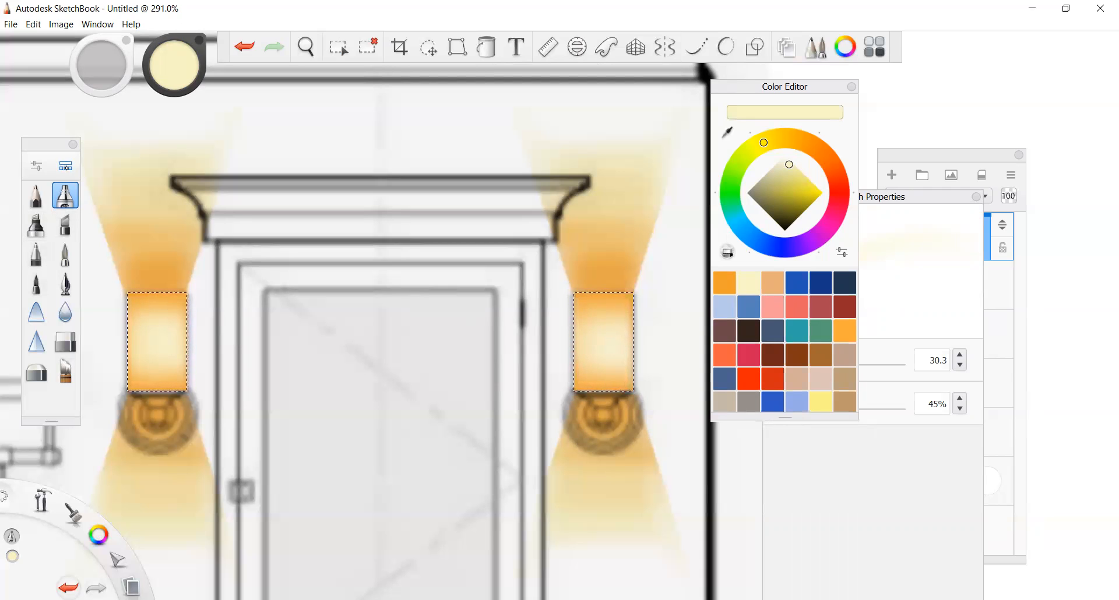
Step: Open the brush library and try the Glow Wispy brush from the Glow set on the right sconce's shade
click(65, 166)
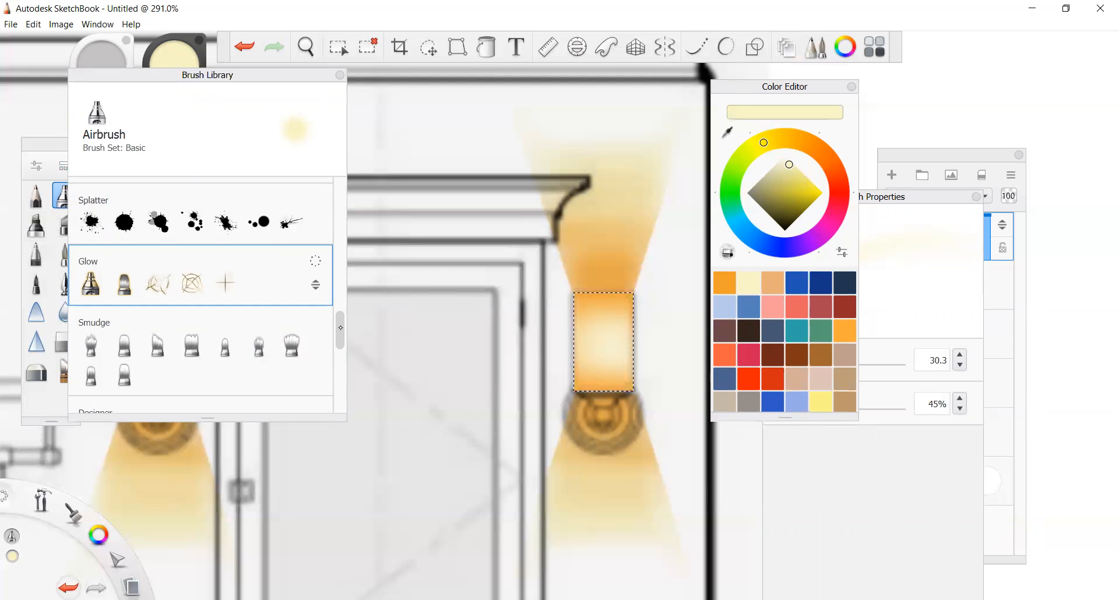
mouse_move(341, 332)
mouse_down()
mouse_move(342, 193)
mouse_move(344, 254)
mouse_up()
drag(344, 186, 348, 285)
scroll(318, 302, down, 5)
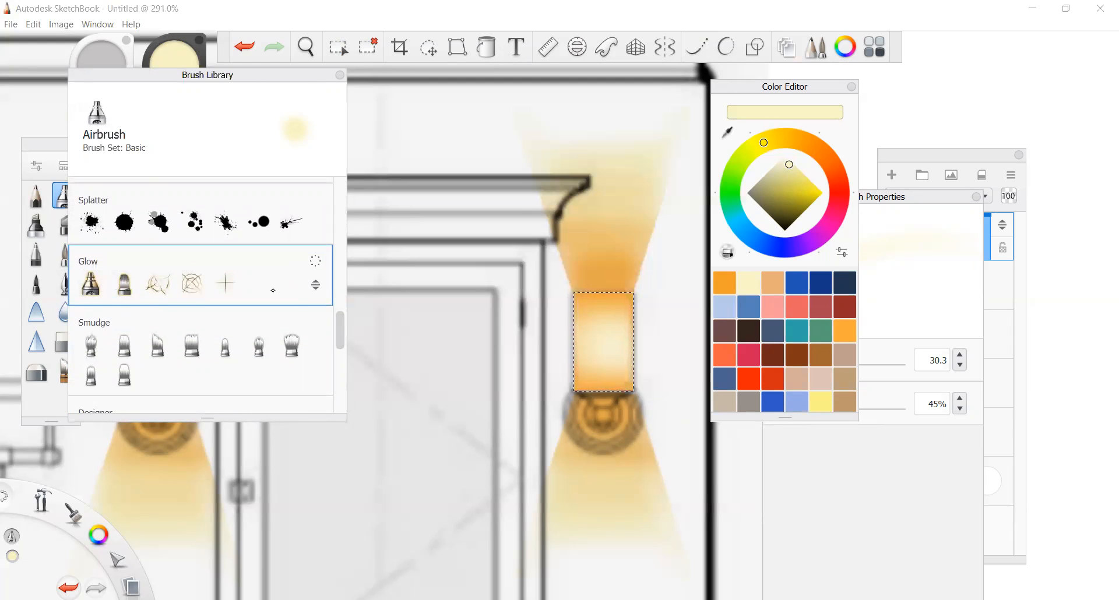
click(157, 285)
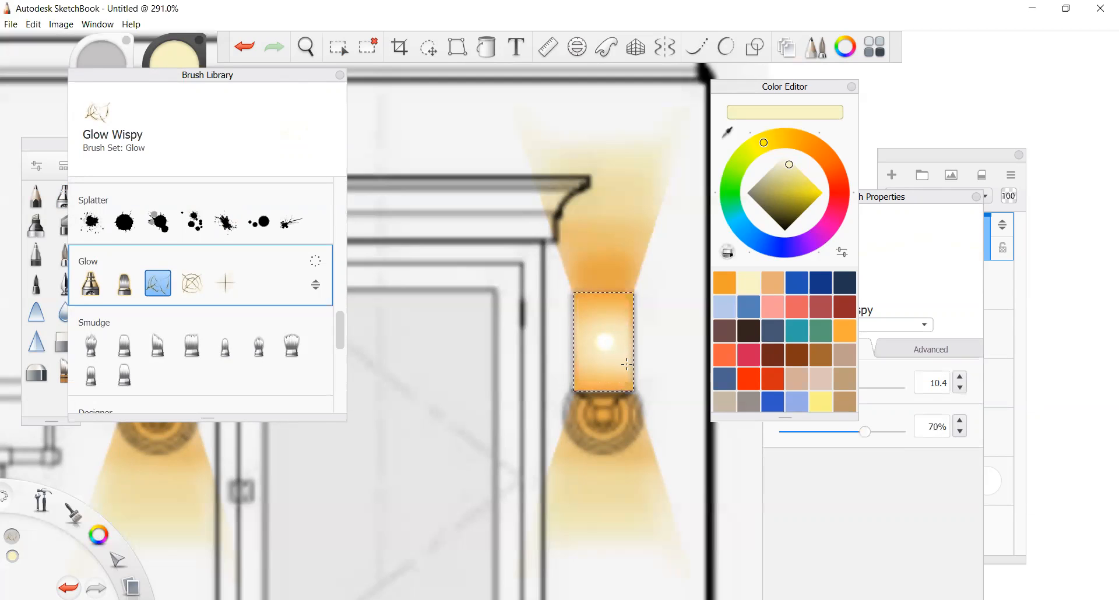
key(ctrl+z)
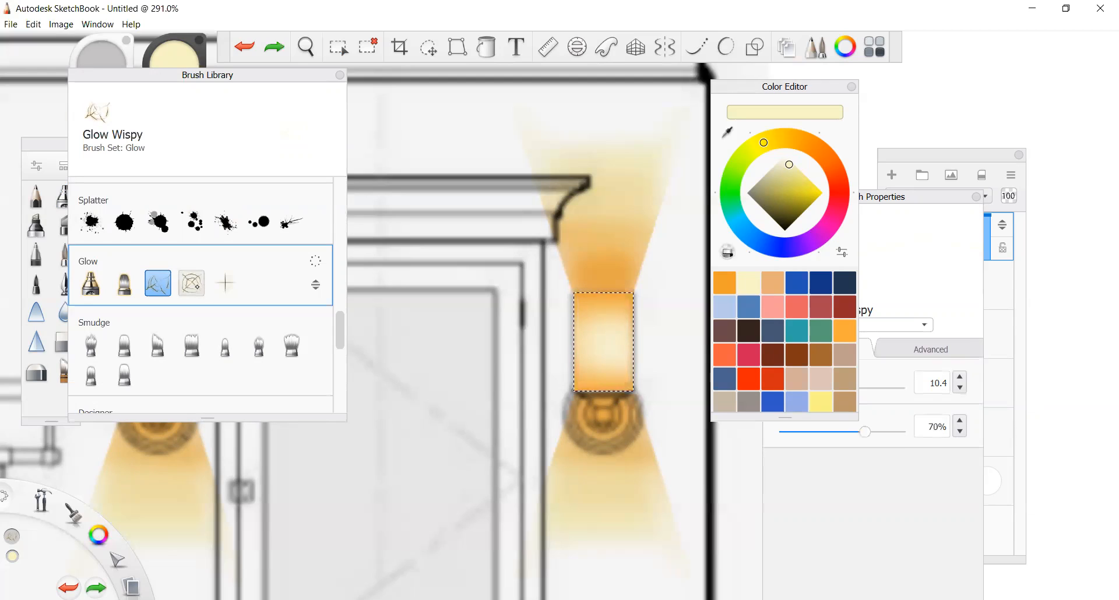
Step: Paint a pale yellow glow in the centre of the right sconce's shade with the Glow Wispy 2 brush
click(197, 285)
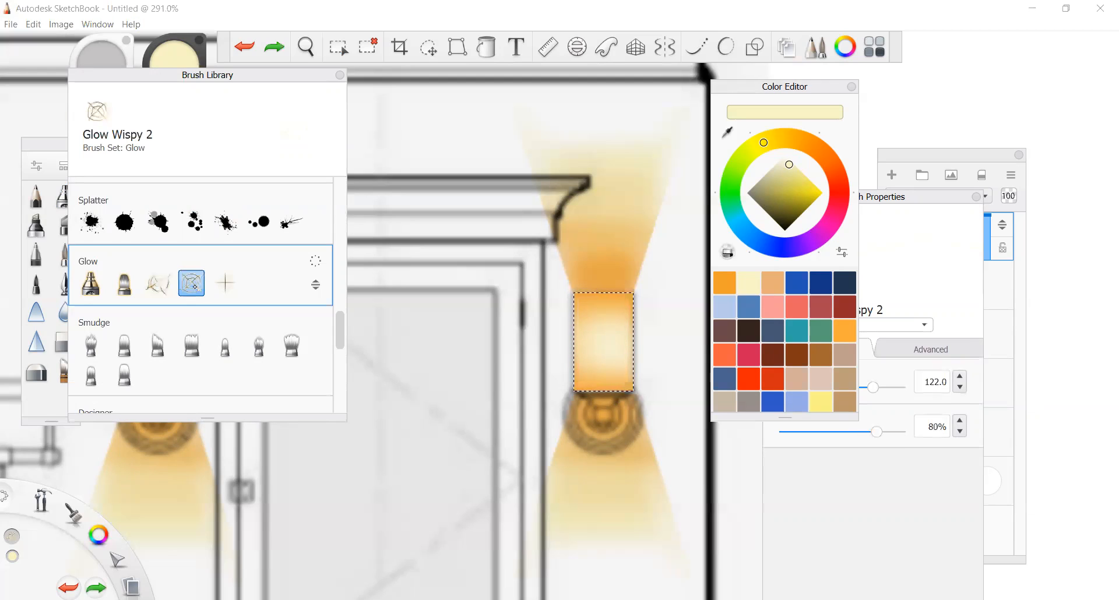
click(608, 340)
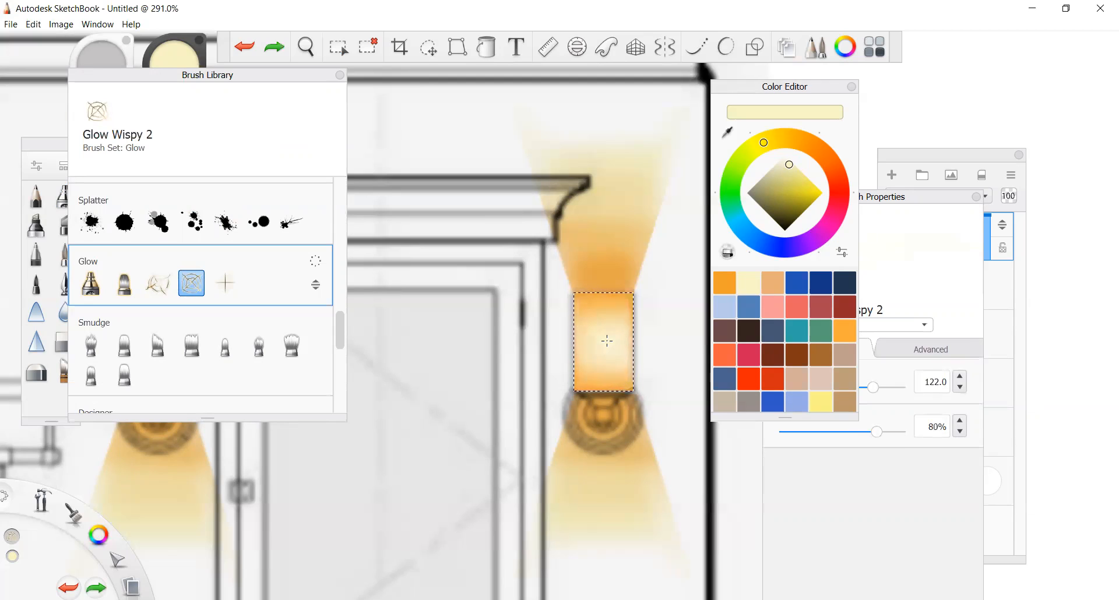
click(606, 340)
key(ctrl+z)
click(601, 336)
scroll(656, 377, down, 3)
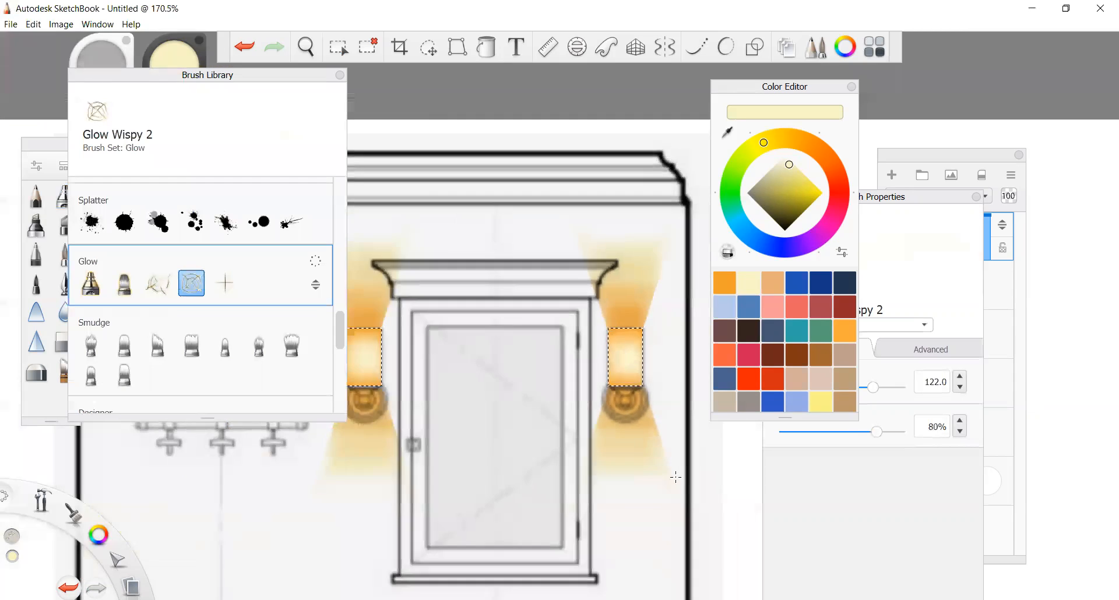
scroll(571, 440, down, 2)
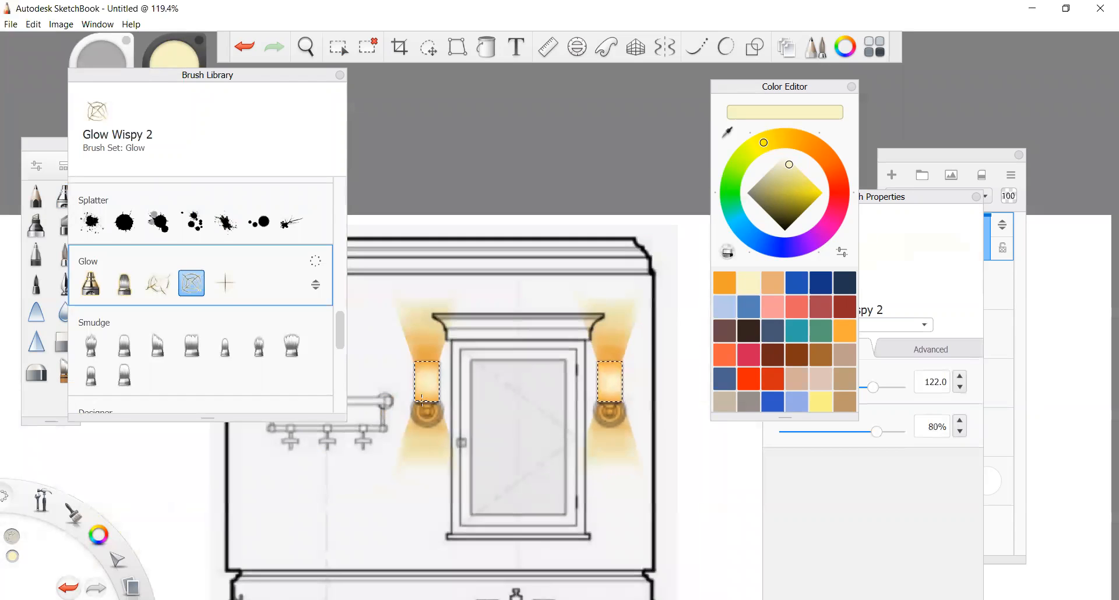
Step: Set the Glow Wispy 2 brush size to 278.2 and paint a matching glow in the left sconce's shade
scroll(421, 399, up, 3)
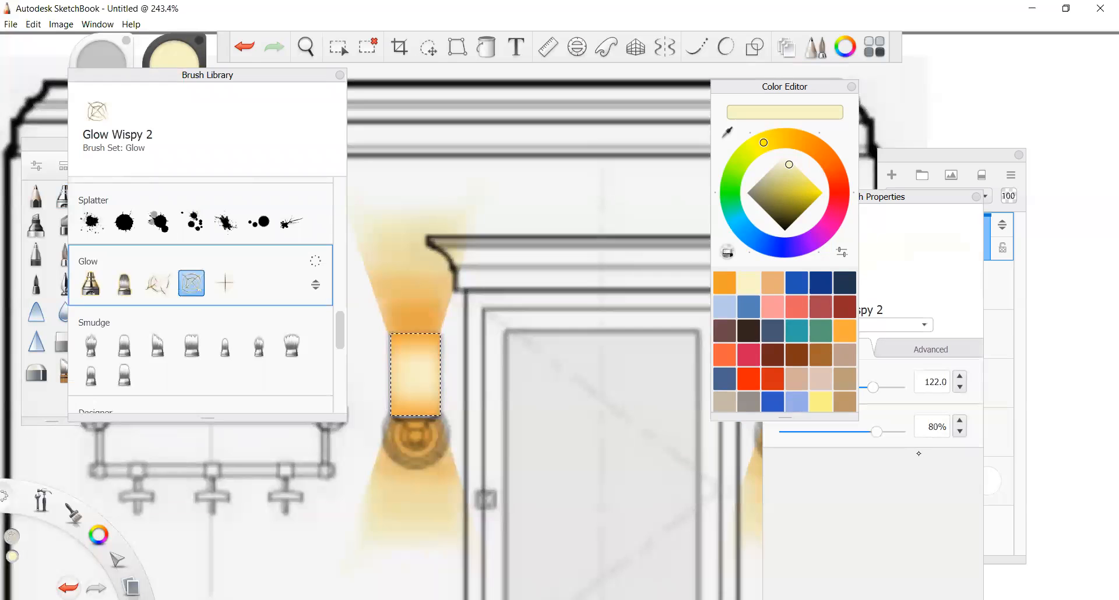
click(886, 388)
click(886, 387)
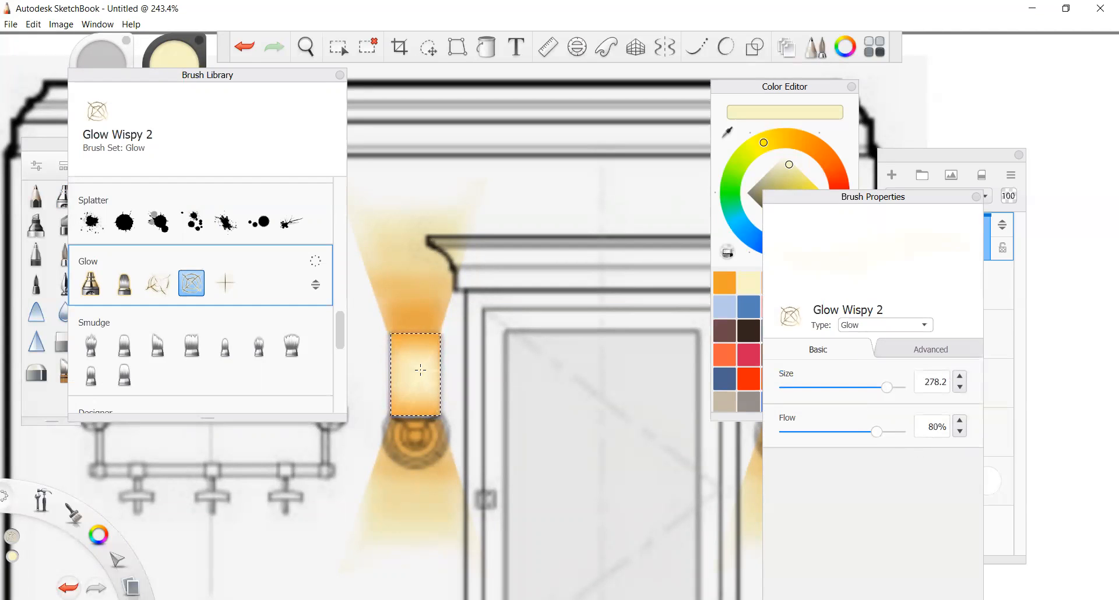
drag(415, 396, 408, 344)
scroll(414, 466, down, 2)
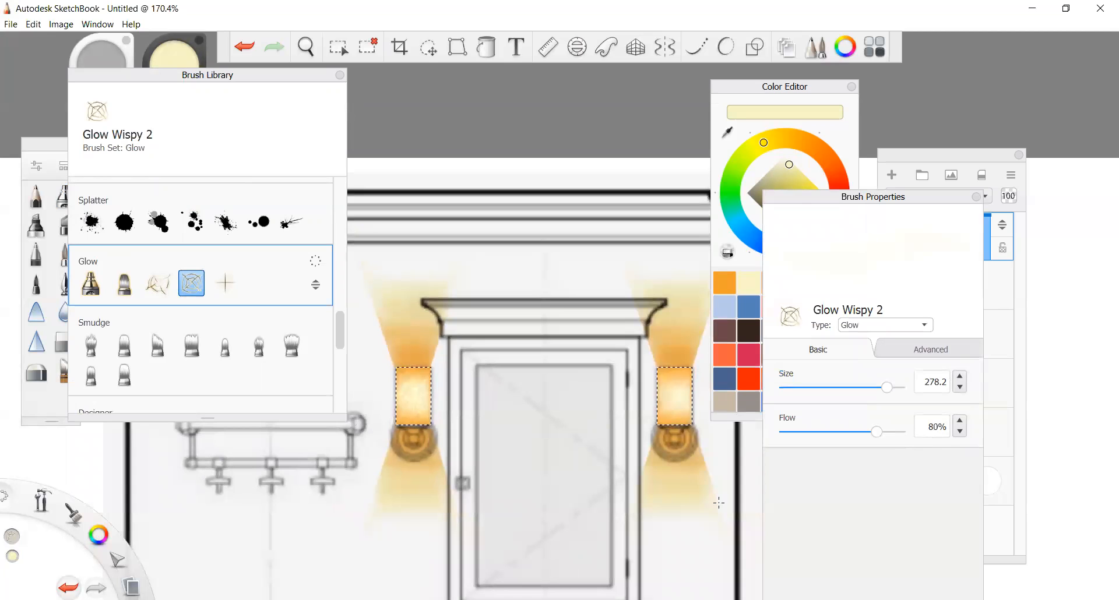
scroll(510, 443, up, 1)
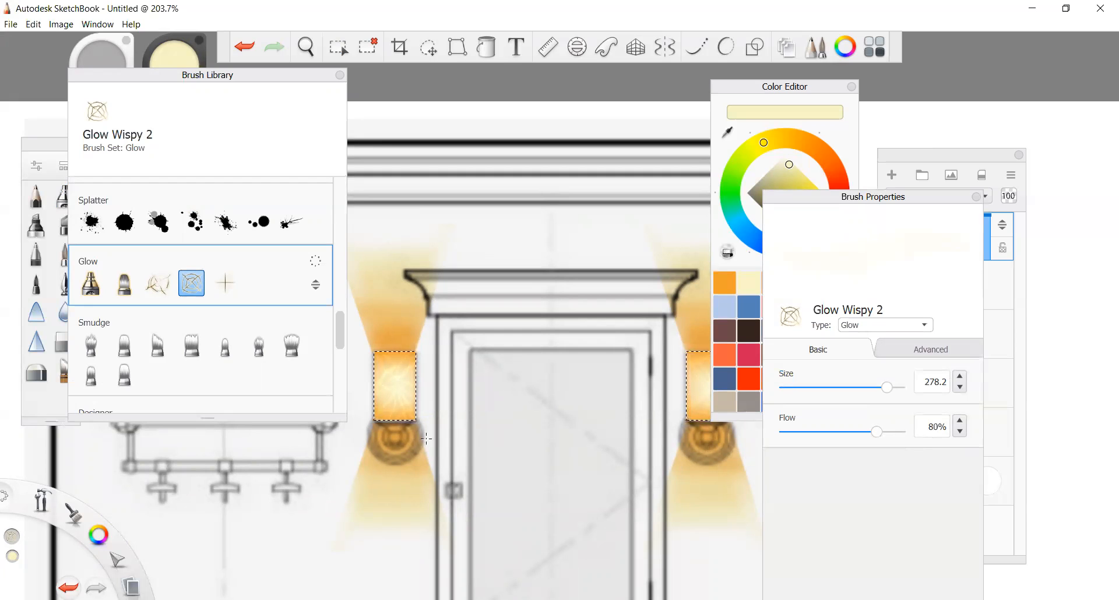
scroll(507, 411, down, 2)
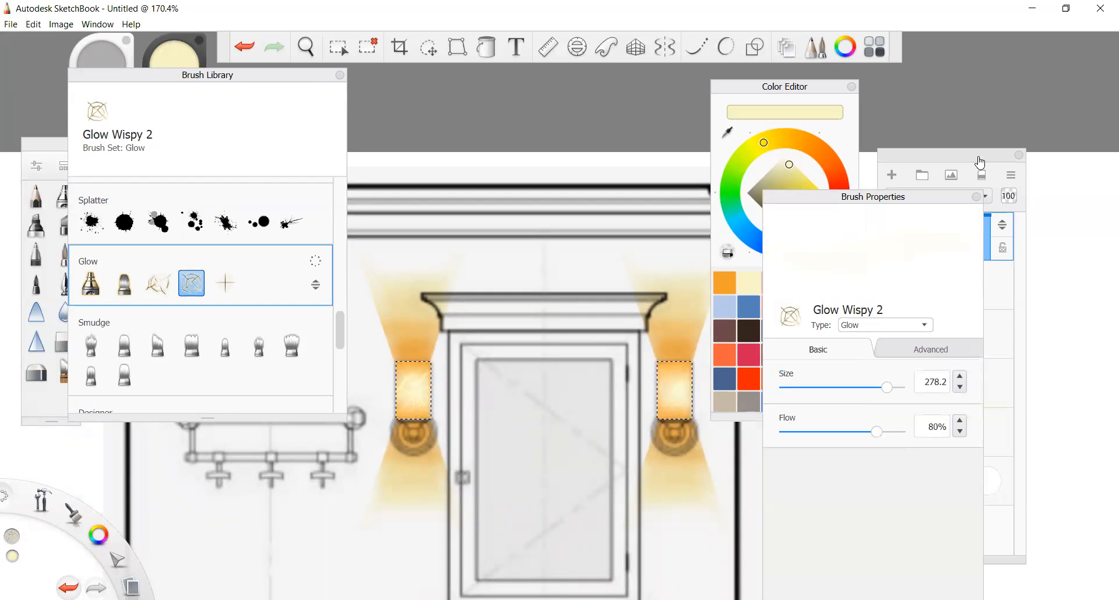
Step: Try the Multiply blend mode on Layer7 and return the layer to Normal
click(1015, 200)
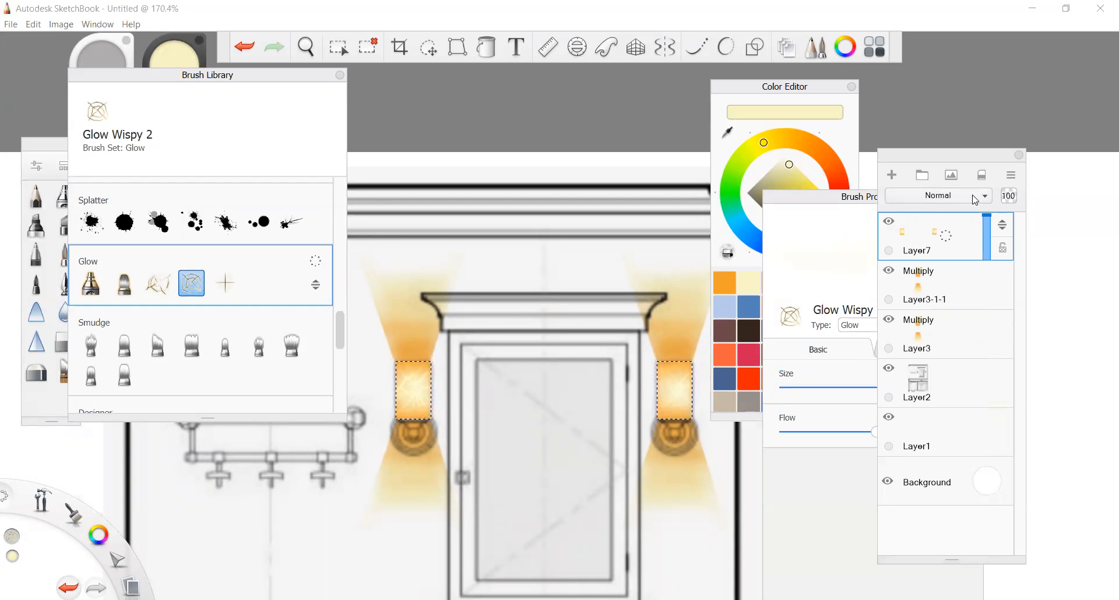
click(985, 200)
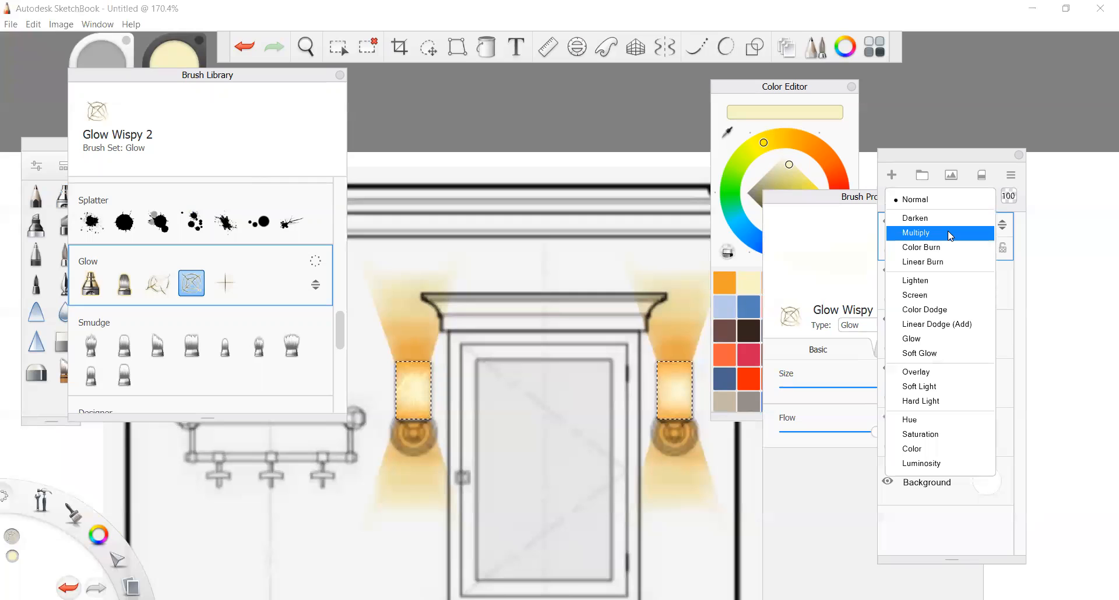
click(949, 232)
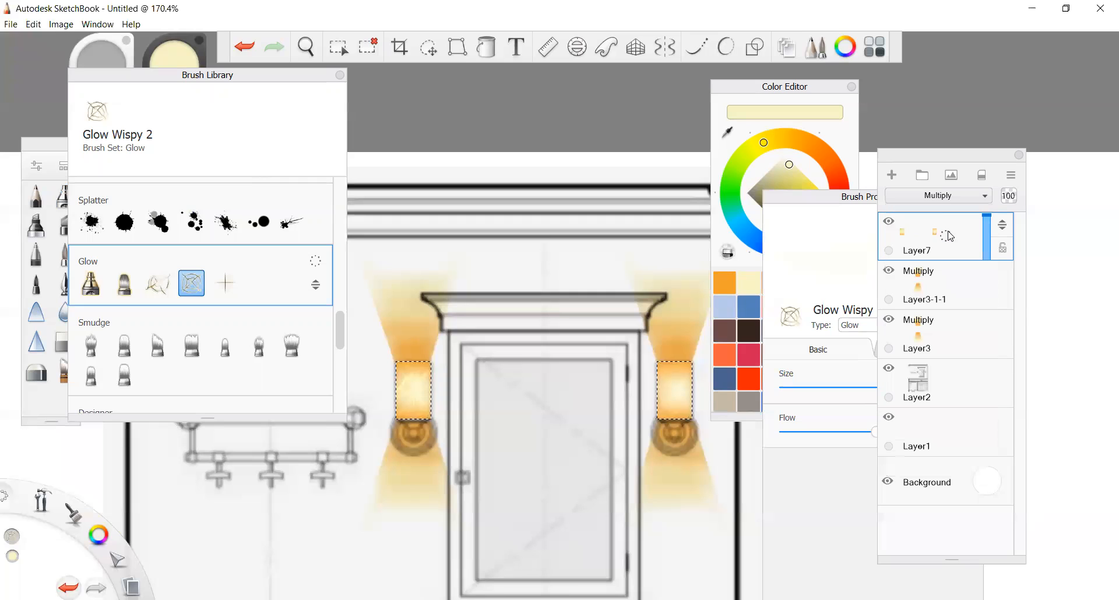
click(965, 201)
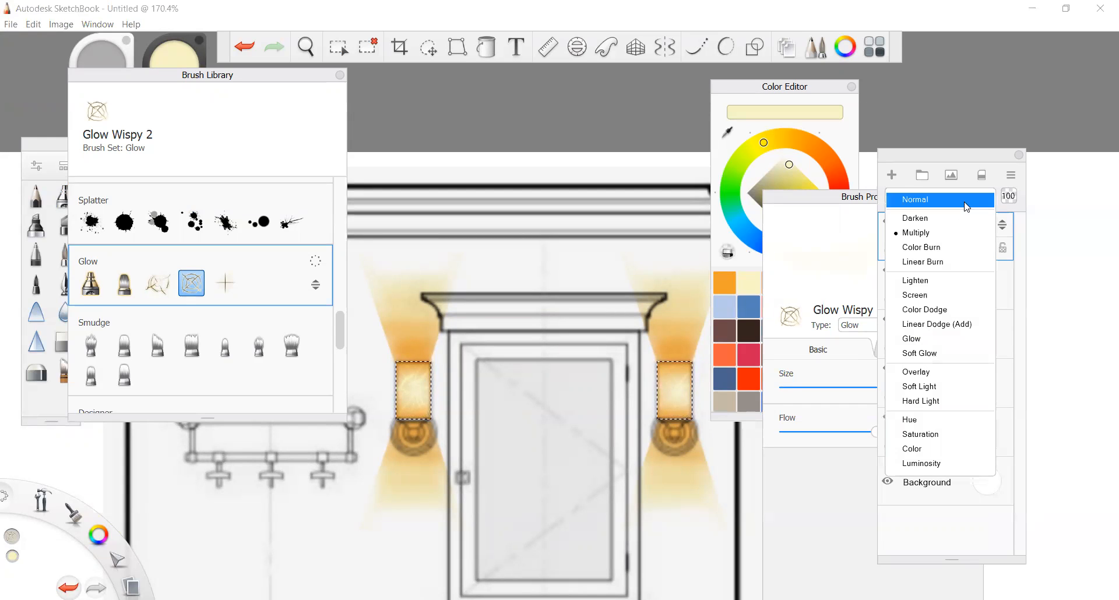
click(991, 198)
Step: Set the opacity of Layer7, which holds the painted sconce shades, to 50
click(1018, 195)
text(50)
key(Return)
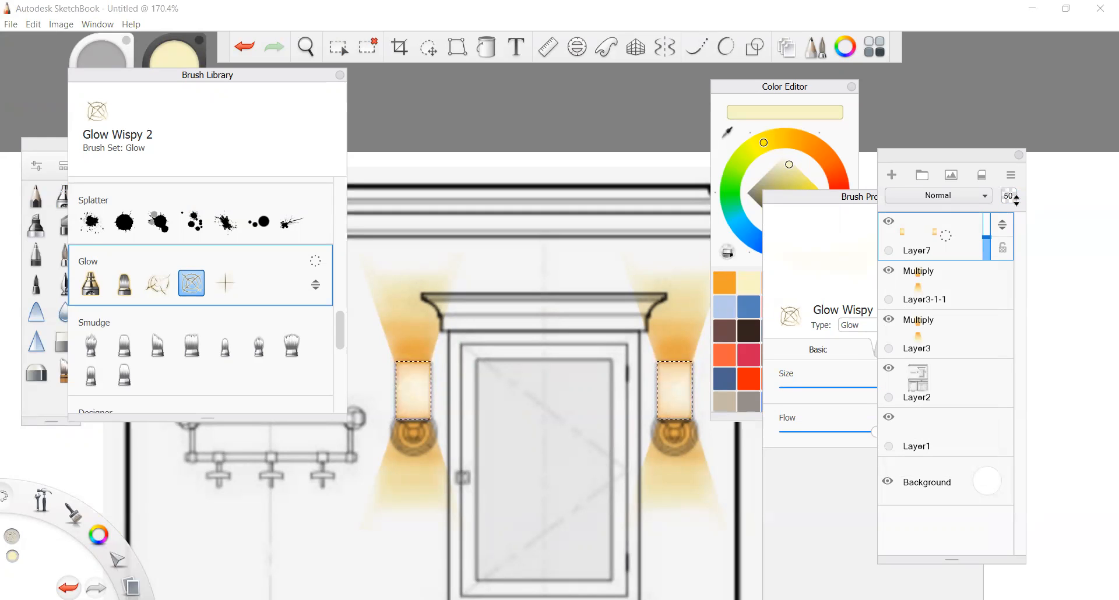
Step: Set the opacity of Layer7, which holds the painted sconce shades, to 80
click(1009, 197)
text(80)
key(Return)
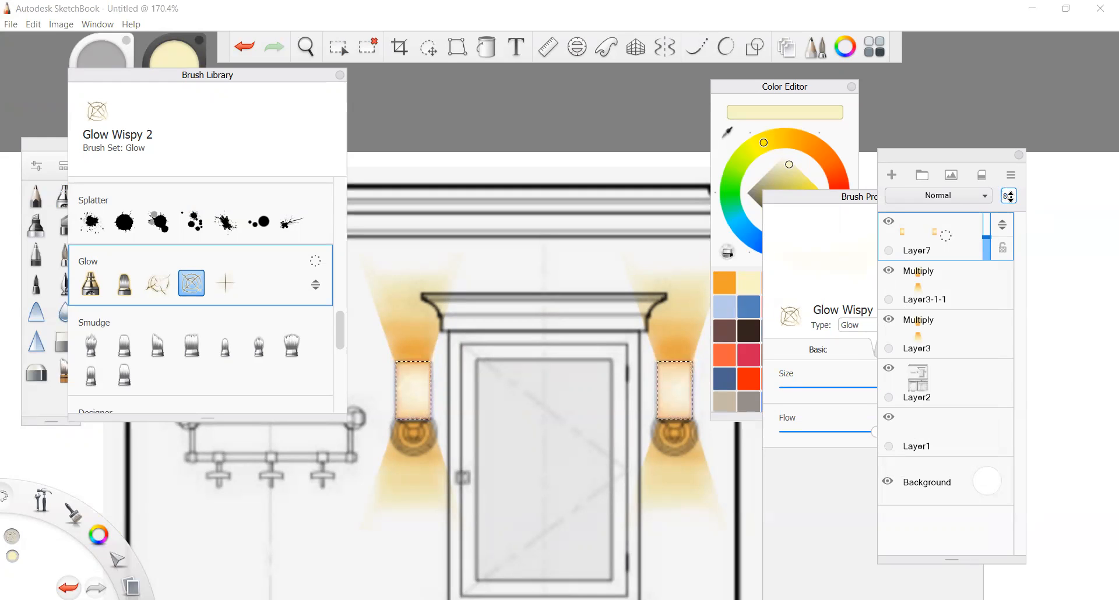
scroll(683, 394, up, 2)
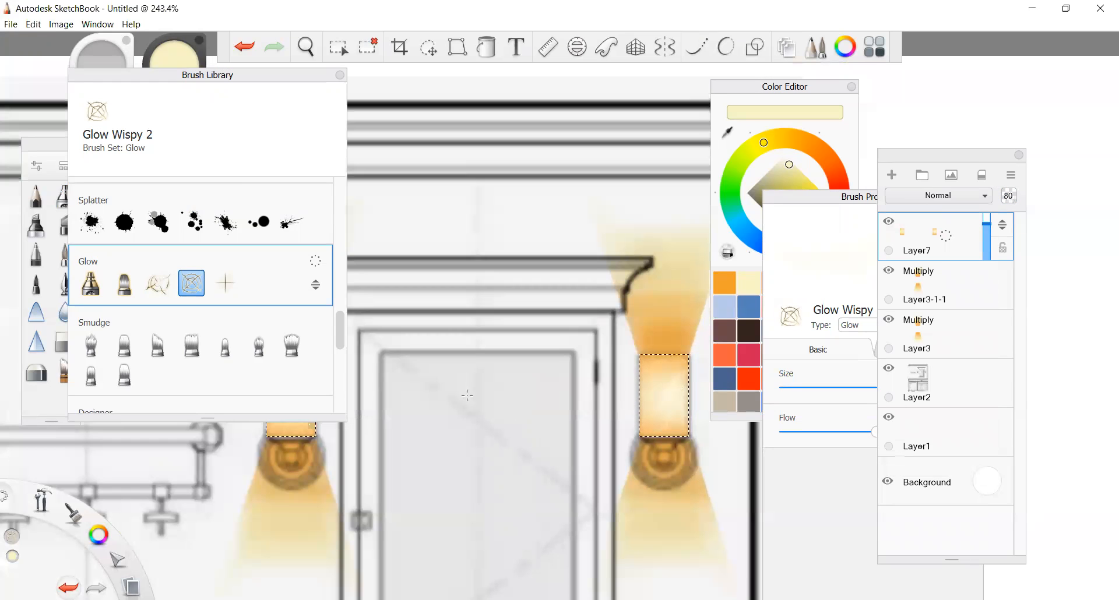
scroll(521, 483, down, 1)
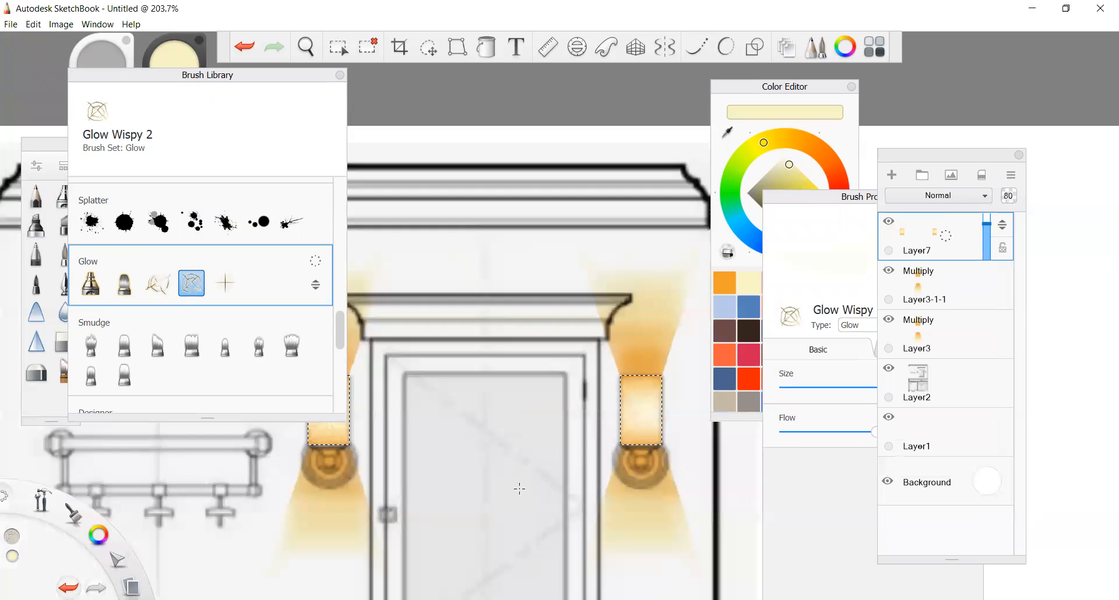
Step: Try the Glow Neon brush with a pale yellow dab in the right sconce's shade and undo it
click(90, 284)
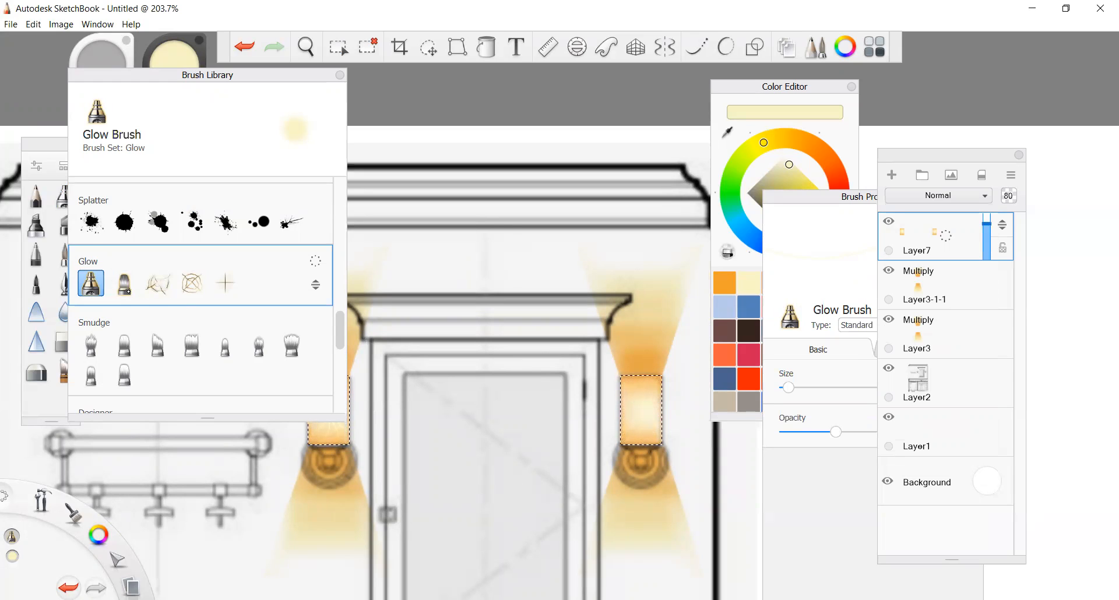
click(132, 287)
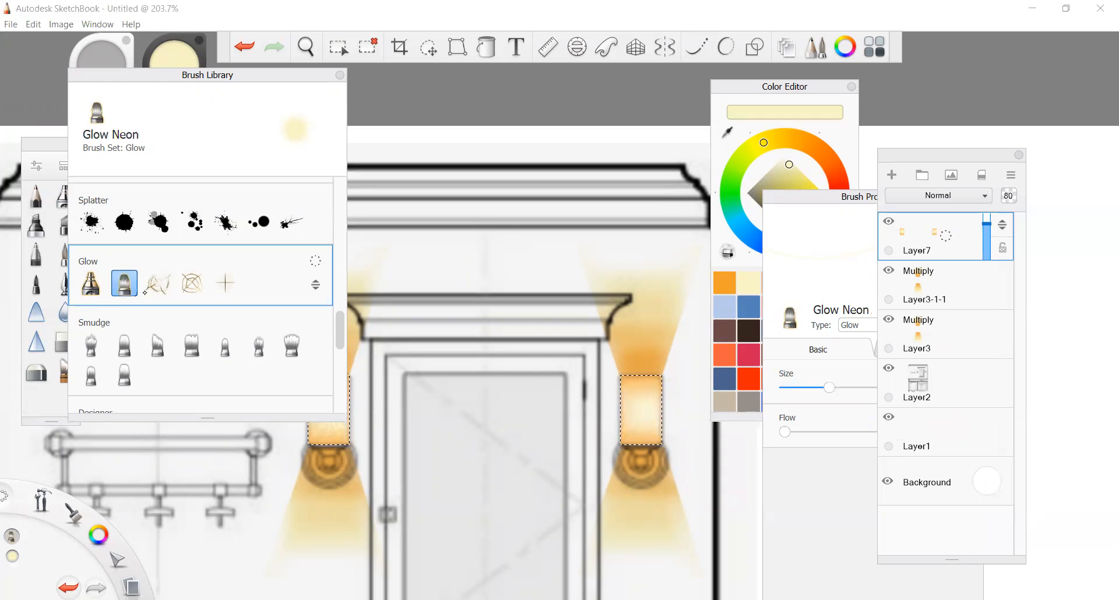
click(643, 408)
key(ctrl+z)
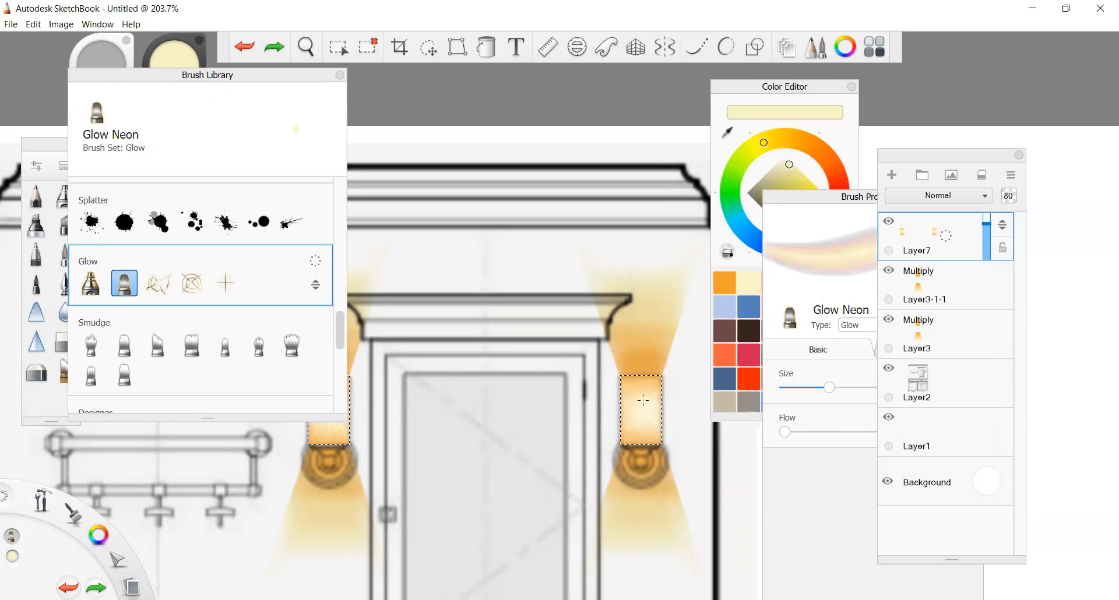
key(ctrl+y)
key(ctrl+z)
Step: Set the Glow Neon brush size to 13.7, test a small glow spot in the right sconce's shade and undo it
click(763, 387)
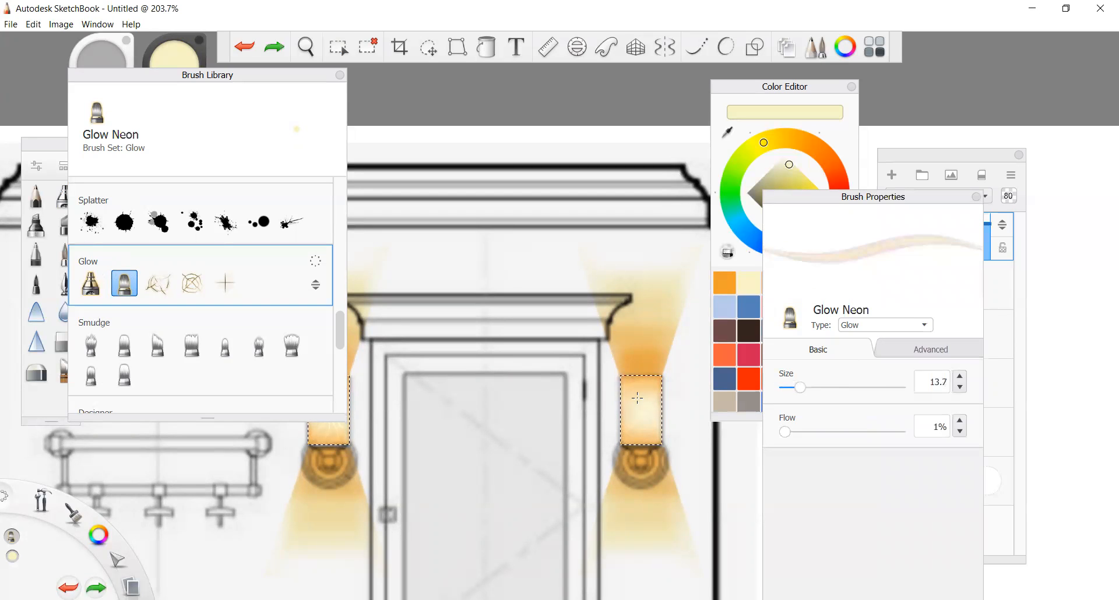
drag(642, 397, 639, 403)
click(878, 328)
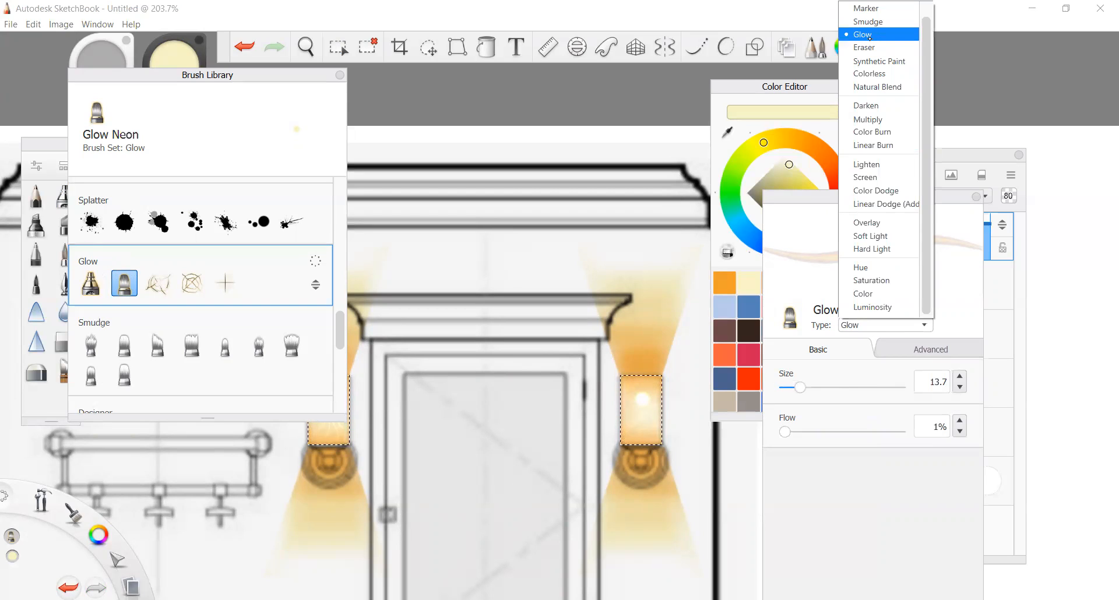
click(652, 385)
key(ctrl+z)
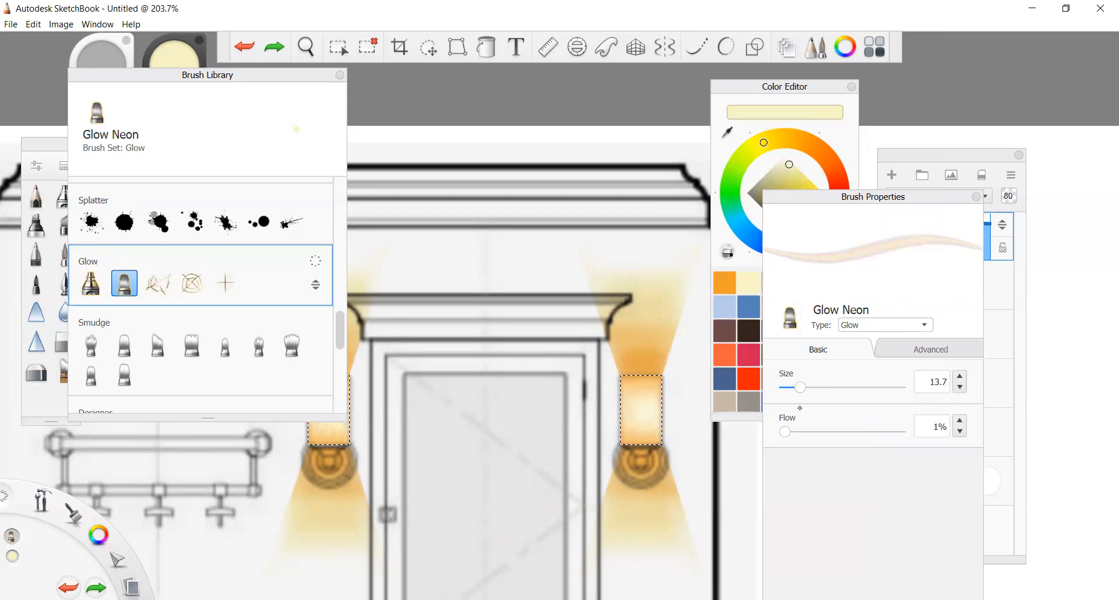
Step: Test the Glow Neon brush at 4% flow in the right sconce's shade, then undo the painting and the last Layer7 opacity change
drag(786, 431, 788, 431)
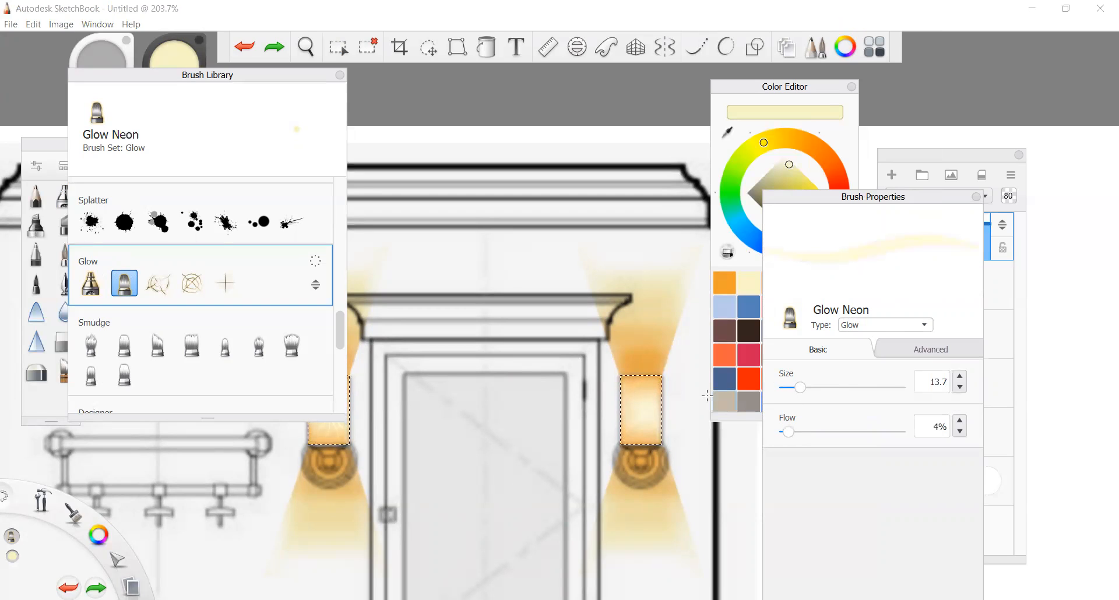
click(640, 402)
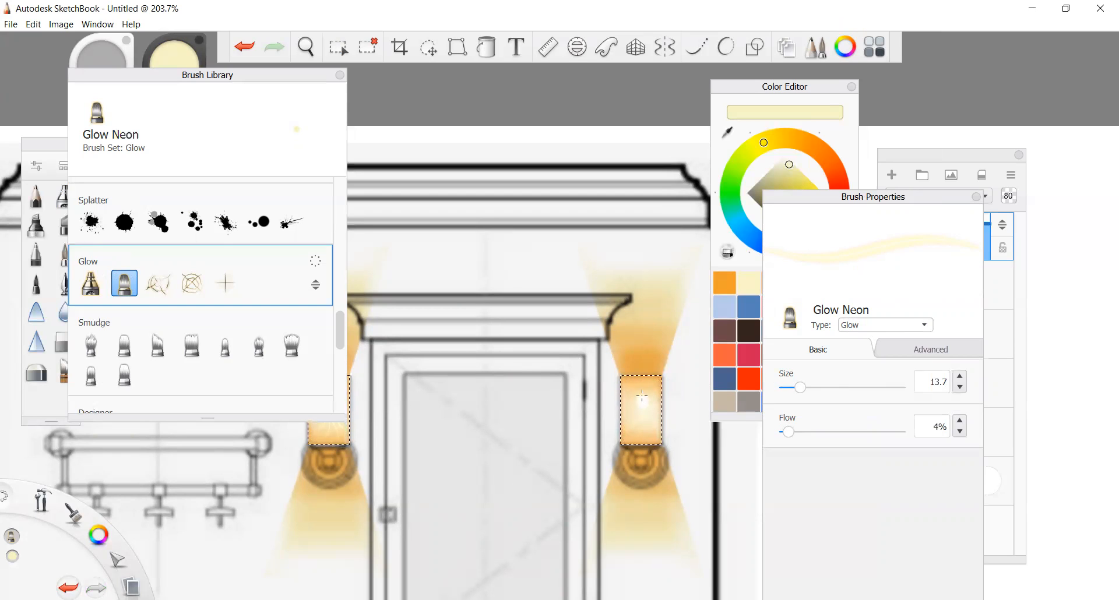
scroll(641, 408, down, 3)
scroll(577, 417, up, 3)
key(ctrl+z)
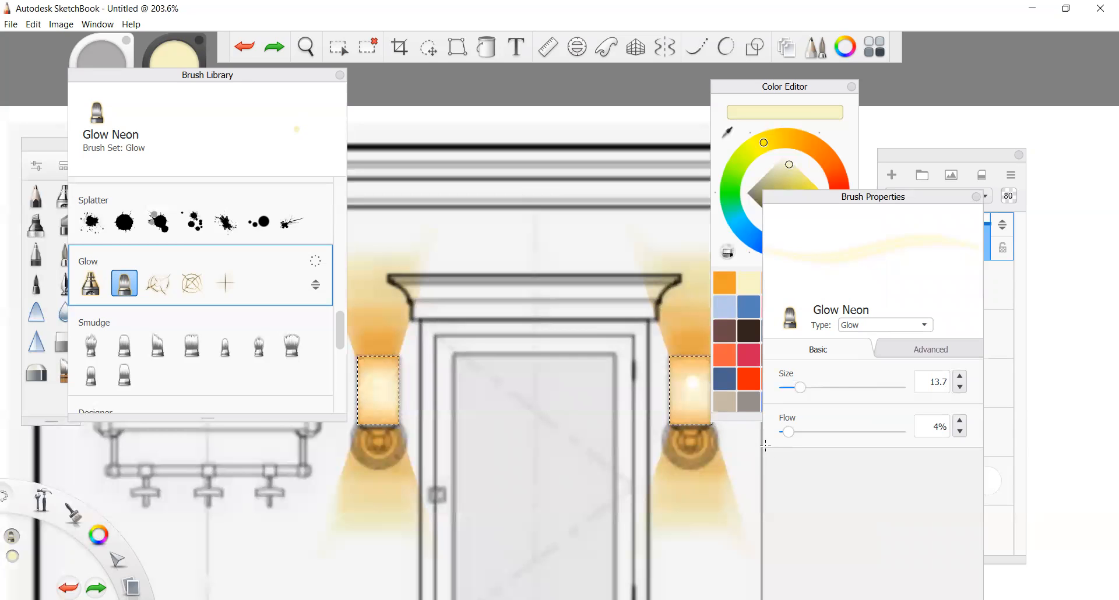
key(ctrl+z)
key(ctrl+z)
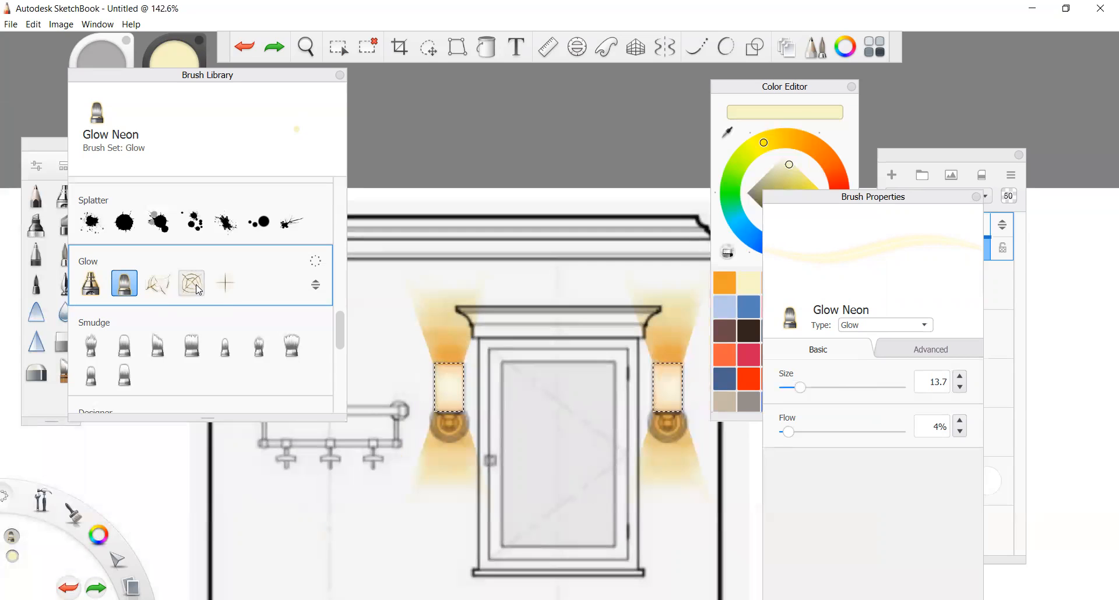
Step: Switch back to the Glow Wispy 2 brush and set the opacity of Layer7 to 100
click(191, 284)
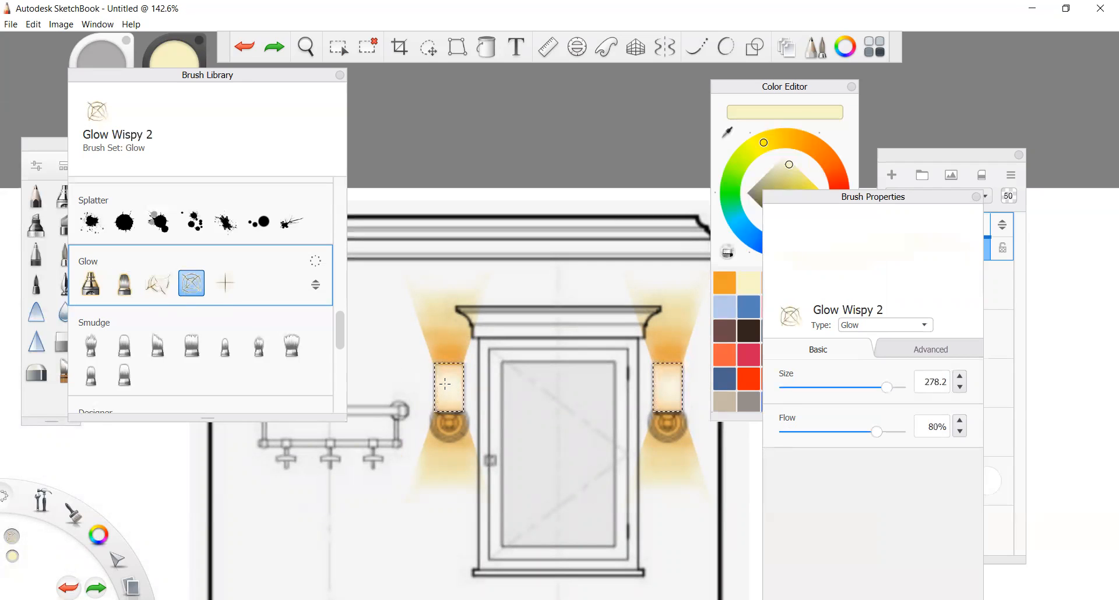
click(1016, 192)
double_click(1014, 199)
text(100)
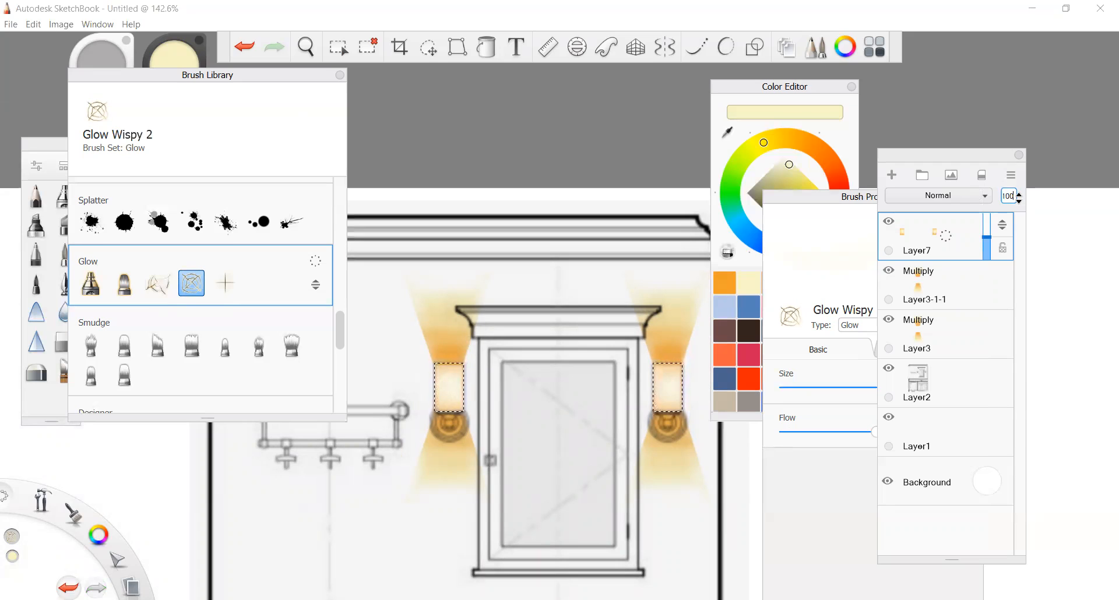
key(Return)
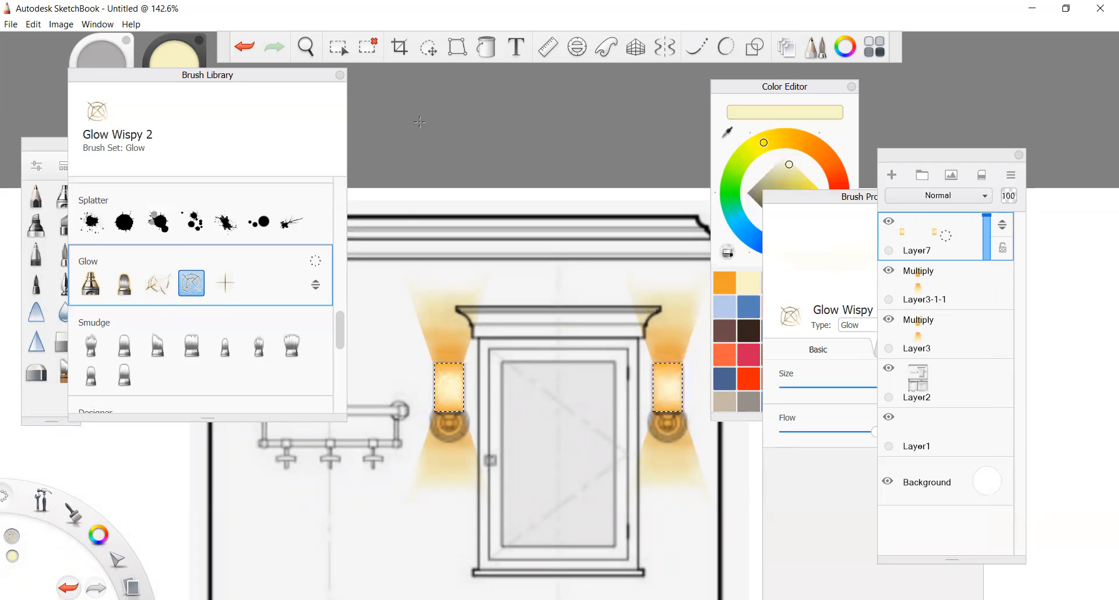
Step: Clear the selection around both sconce shades and check the finished glow on the elevation
click(373, 57)
scroll(597, 414, down, 3)
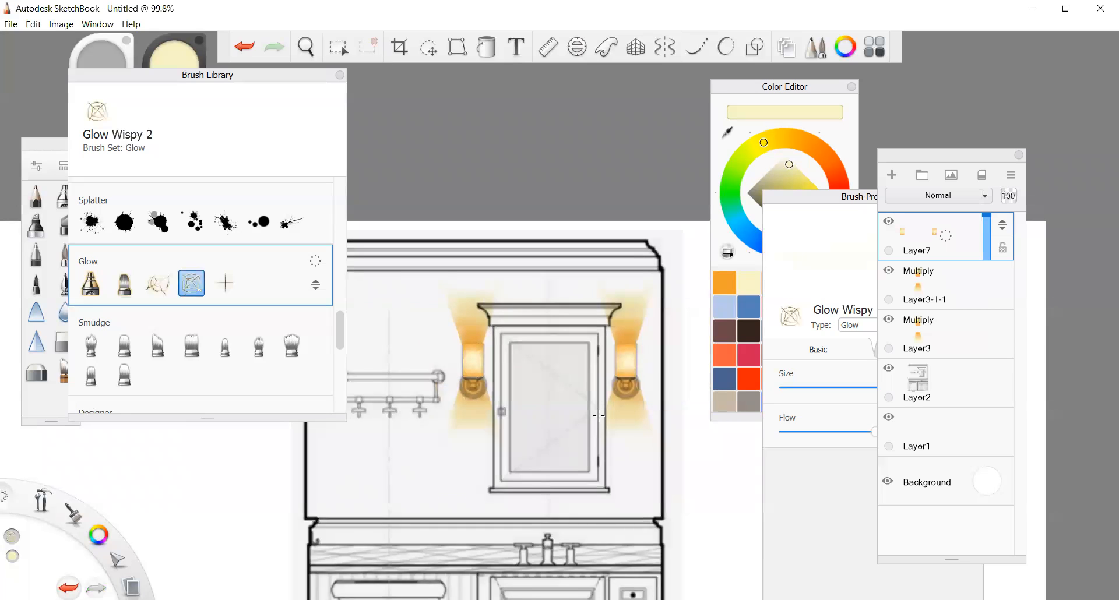
scroll(597, 413, up, 4)
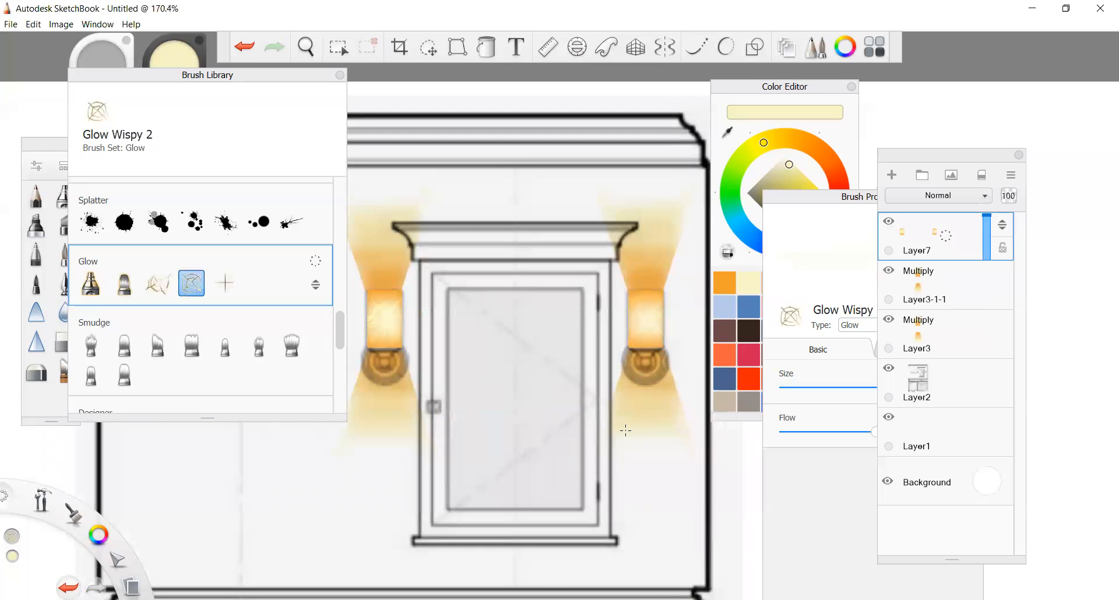